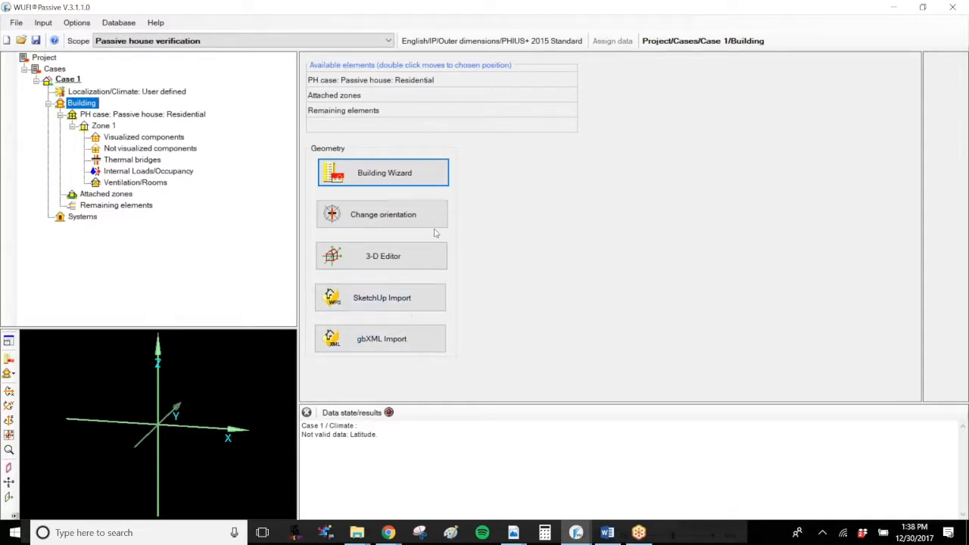
Open the Building Wizard for the Case 1 building
click(76, 82)
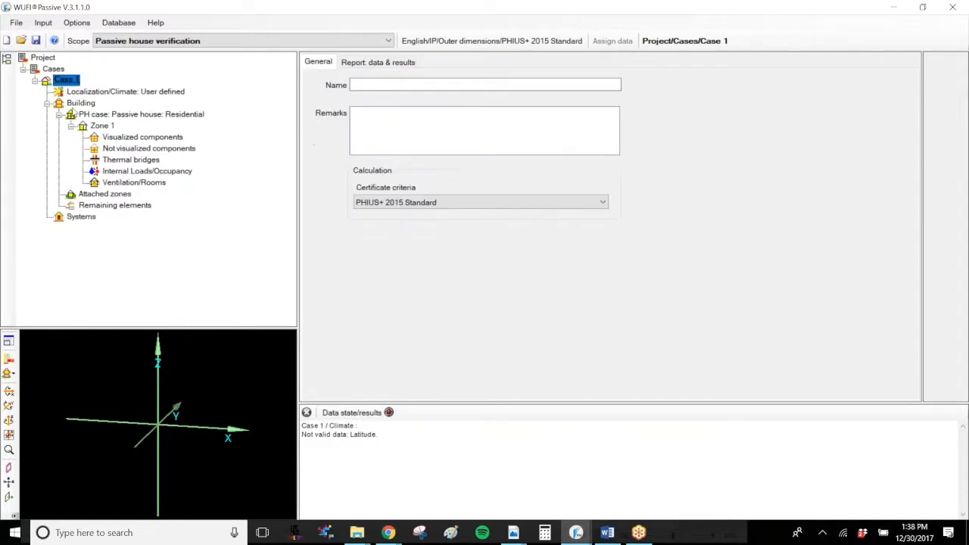
click(73, 105)
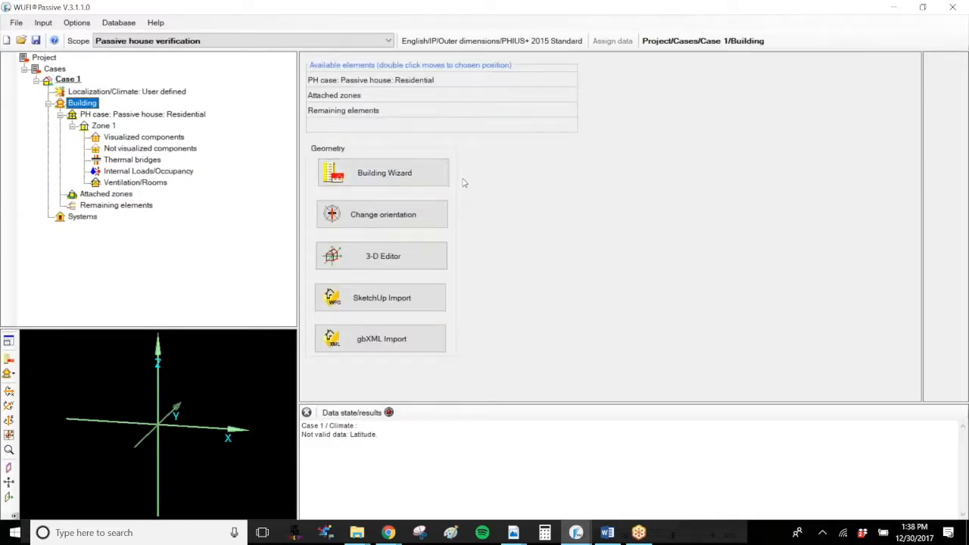
click(431, 175)
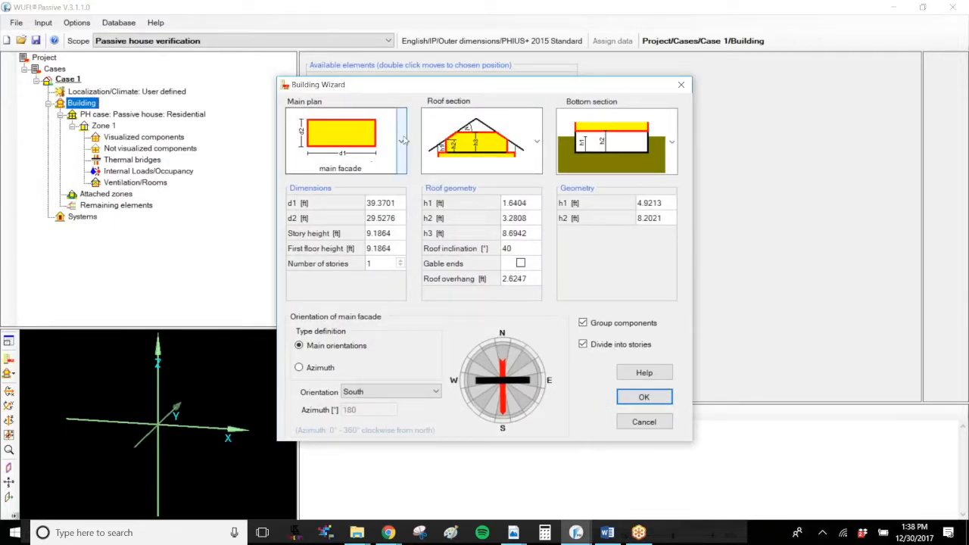
Examine the main plan, roof section and bottom section shapes offered in the wizard, along with the plan dimension fields
click(386, 163)
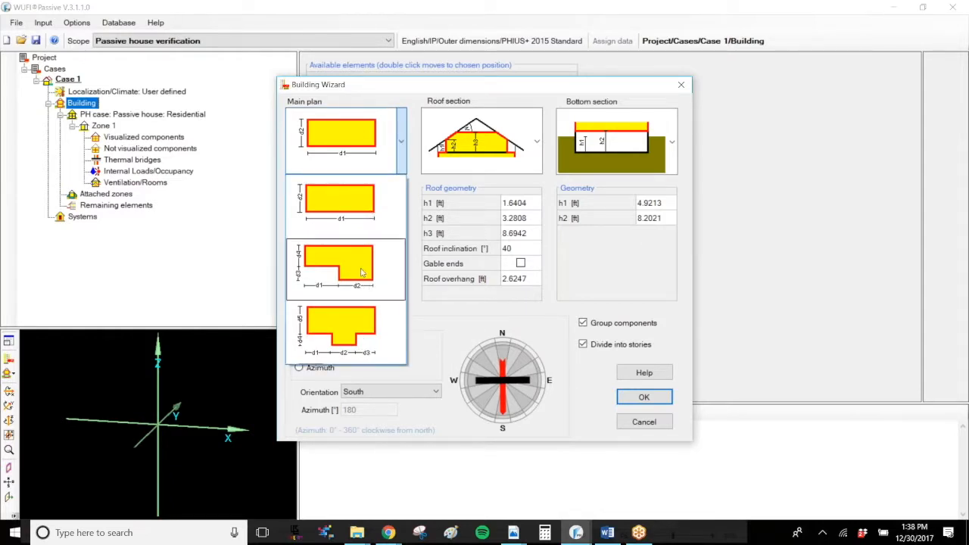
click(340, 203)
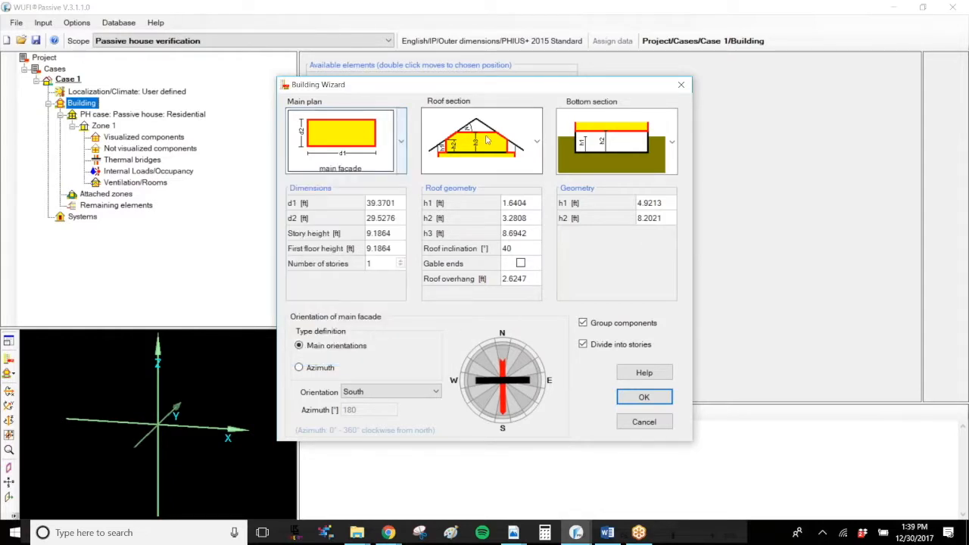
click(530, 143)
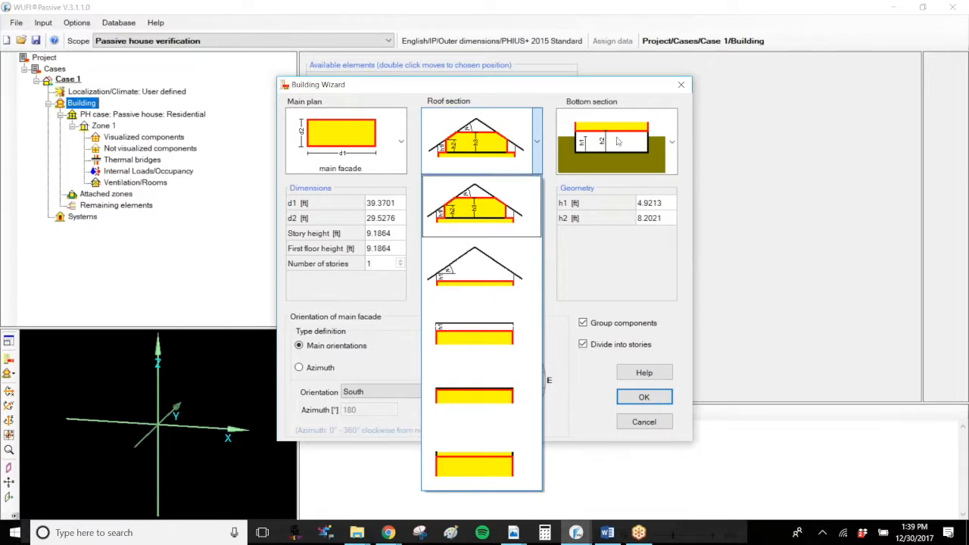
click(515, 208)
click(672, 139)
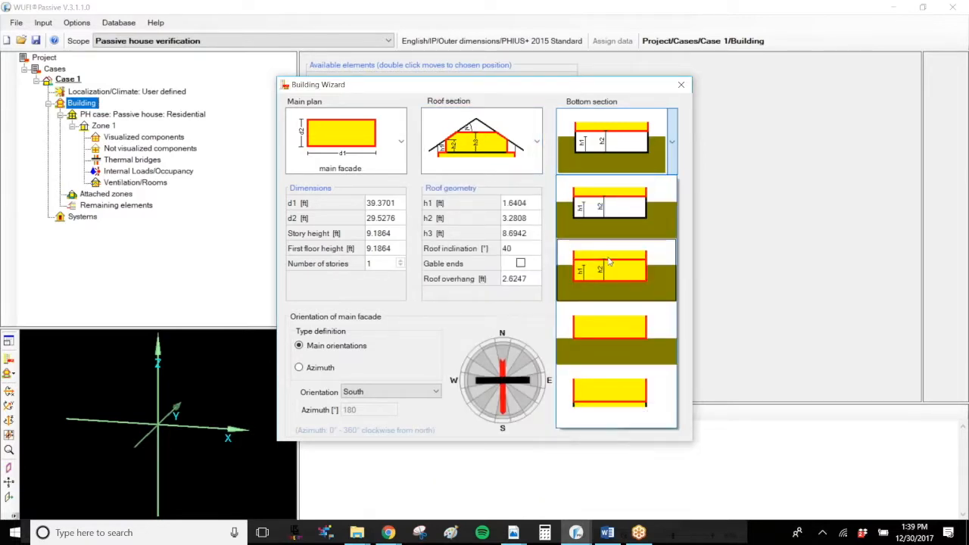
click(600, 216)
click(401, 142)
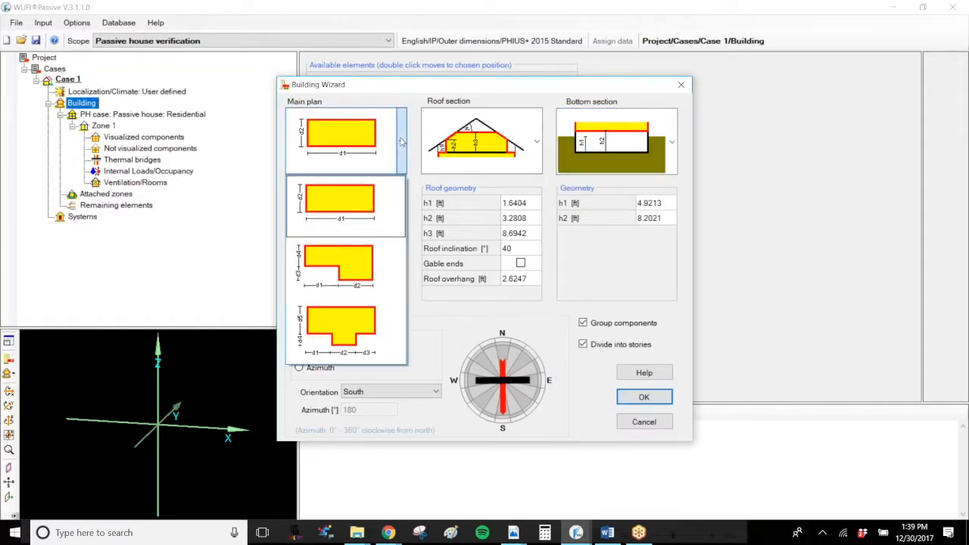
click(402, 141)
click(402, 159)
click(365, 151)
click(391, 204)
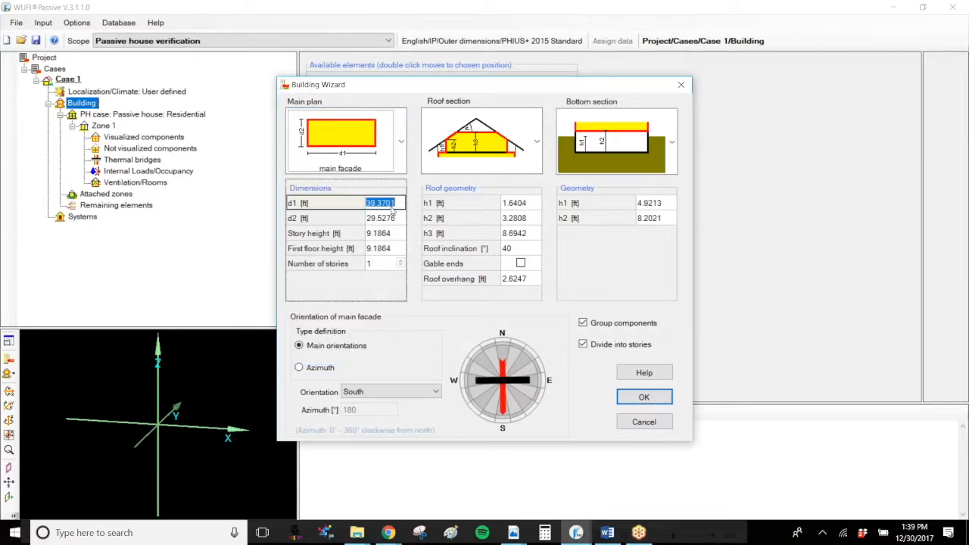
click(379, 218)
click(381, 205)
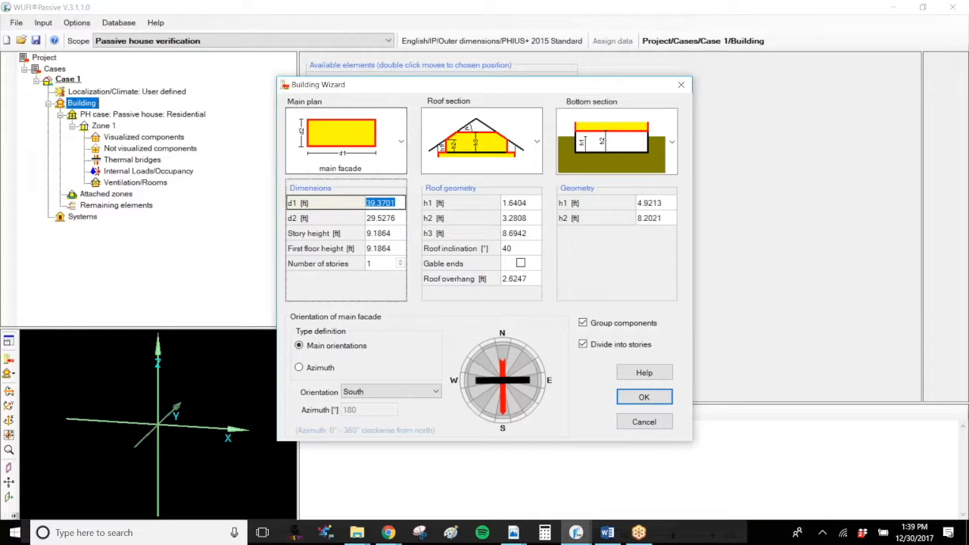
Choose the L-shaped footprint as the building's main plan
click(364, 144)
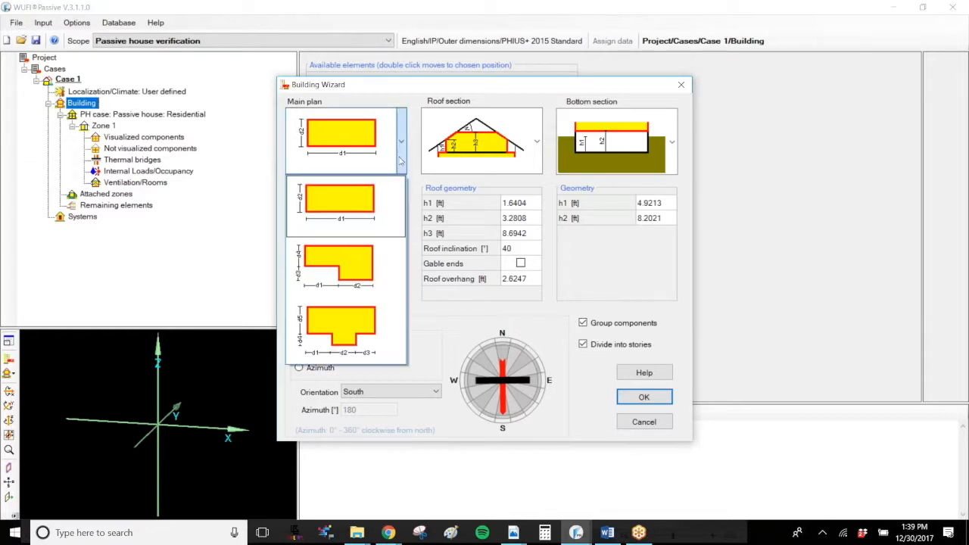
click(368, 274)
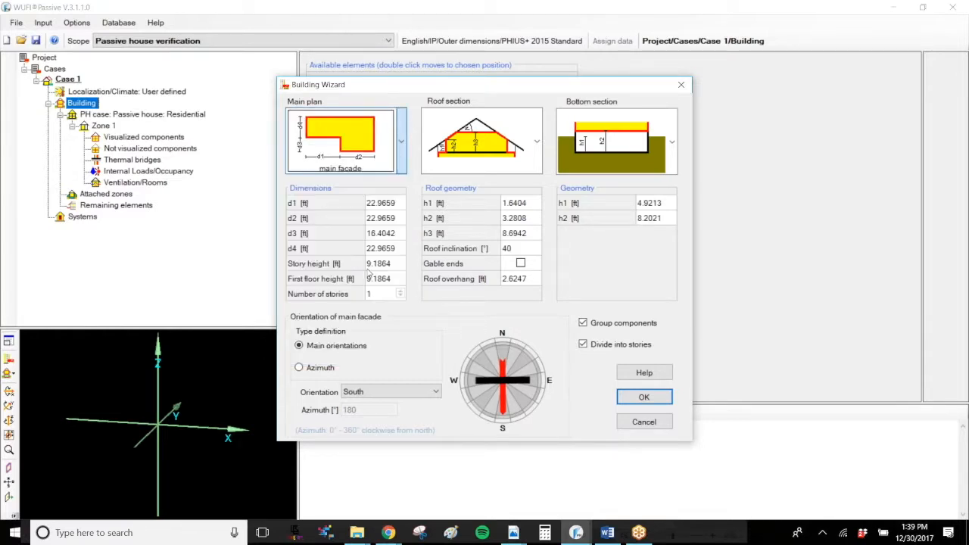
click(378, 201)
scroll(306, 163, up, 1)
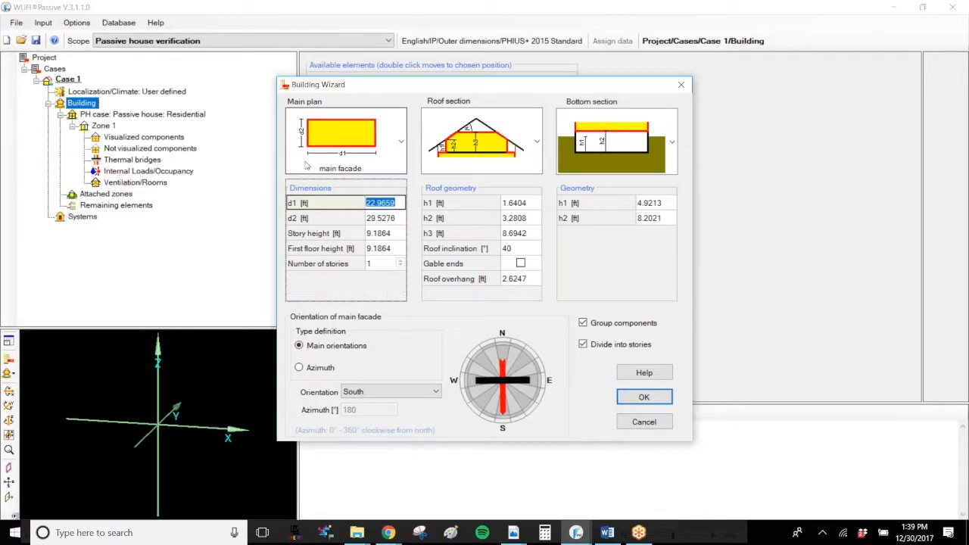
click(399, 166)
click(356, 256)
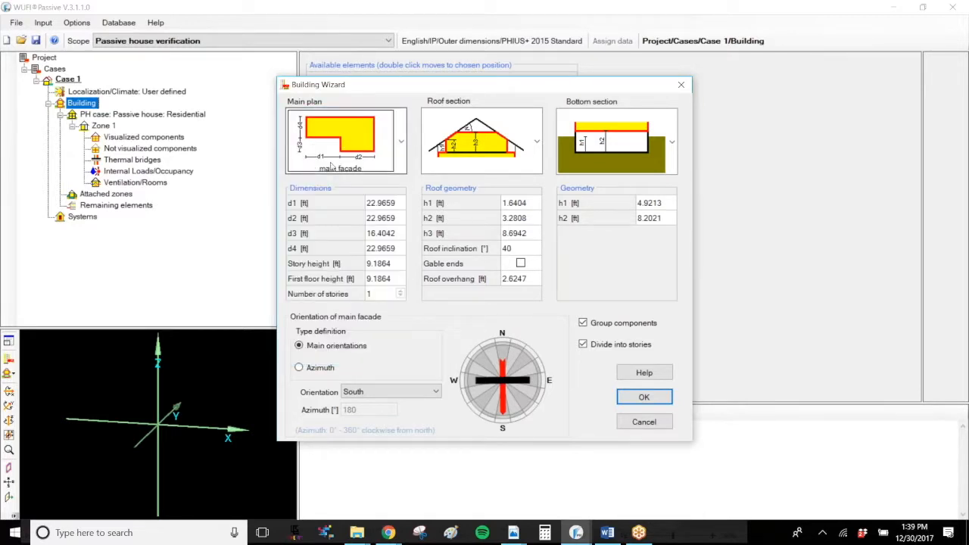
Set the L-shaped plan's dimensions to d1 10 ft, d2 15 ft, d3 5 ft and d4 35 ft
click(377, 203)
text(10)
click(394, 217)
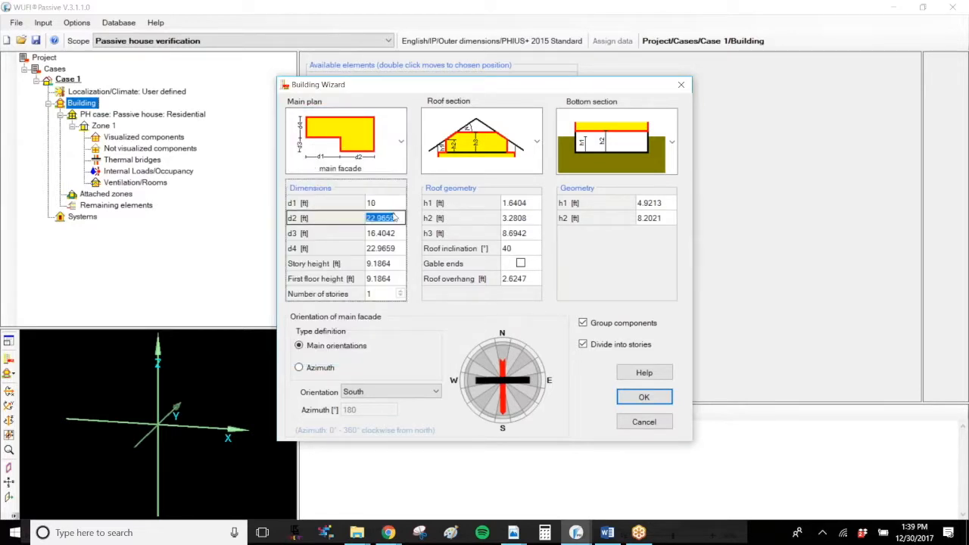
text(15)
key(Tab)
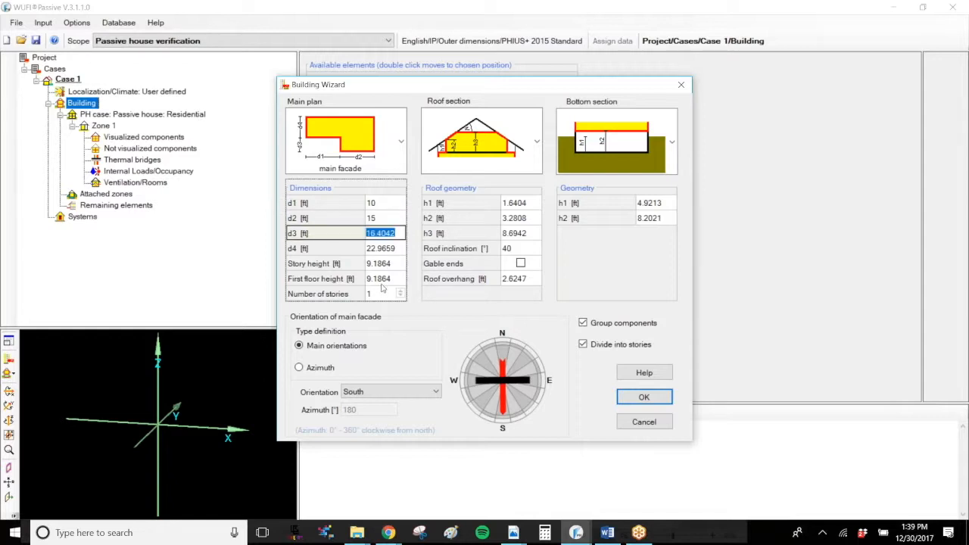
text(5)
key(Tab)
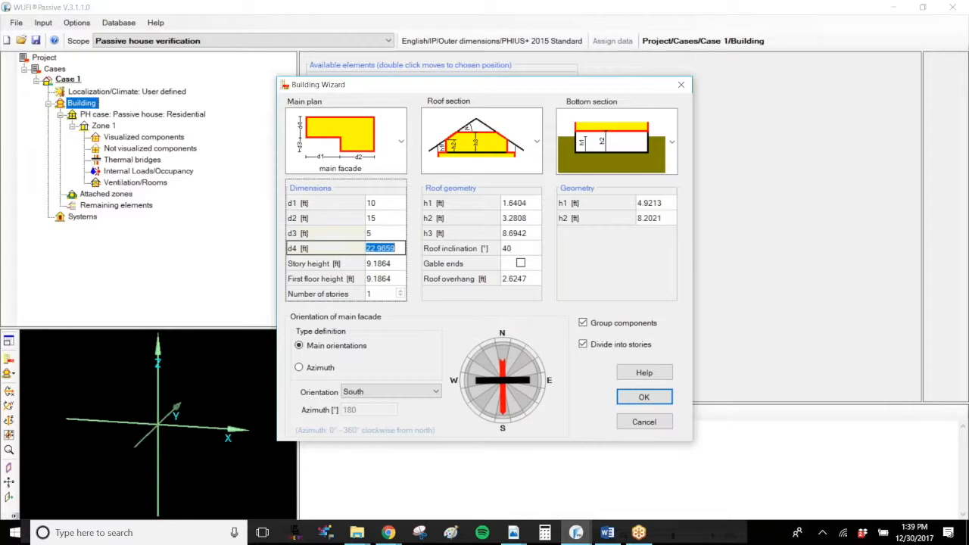
text(35)
key(Tab)
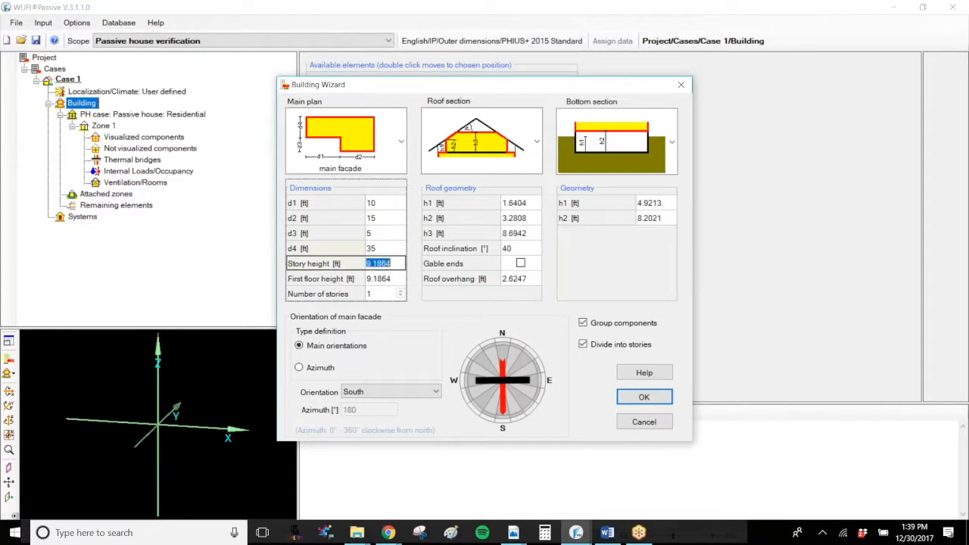
Set the story height and first floor height to 9 ft each, with 2 stories
text(9)
click(397, 281)
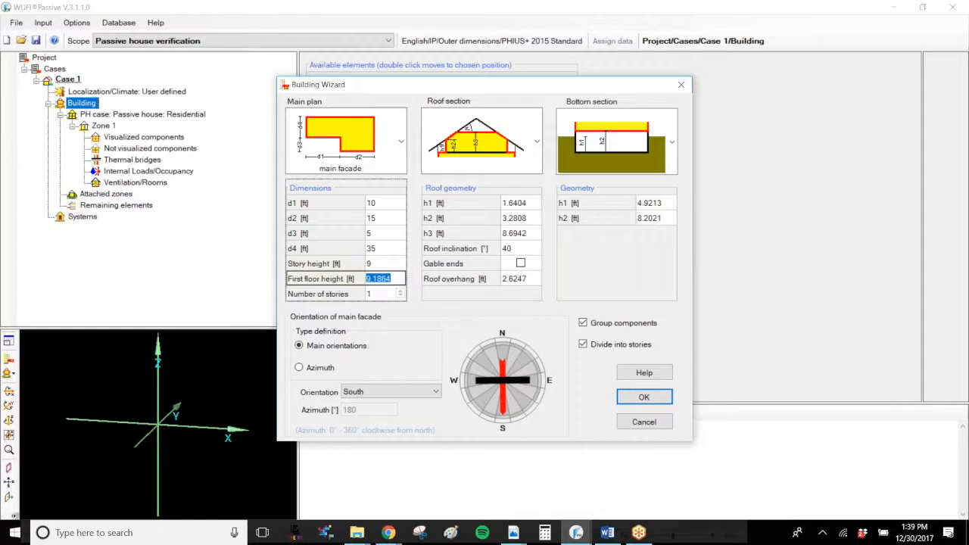
text(9)
click(400, 291)
click(400, 291)
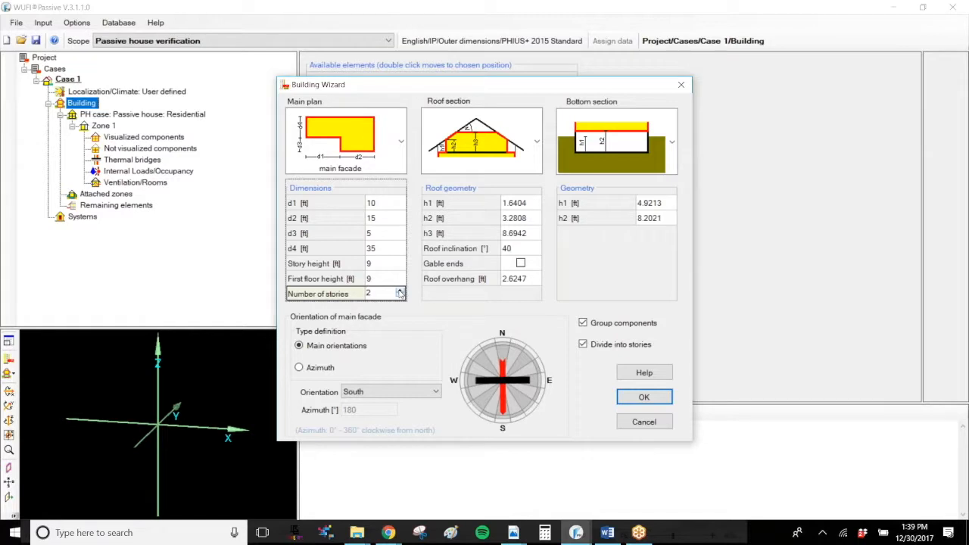
Choose the pitched roof section with an unconditioned attic above a flat ceiling and set its h1 to 2 ft
click(541, 205)
click(537, 142)
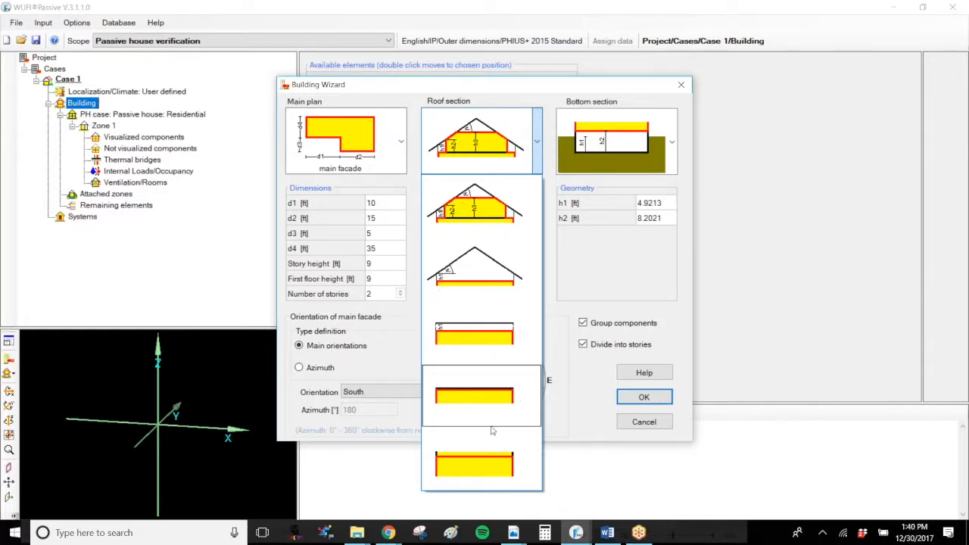
click(504, 269)
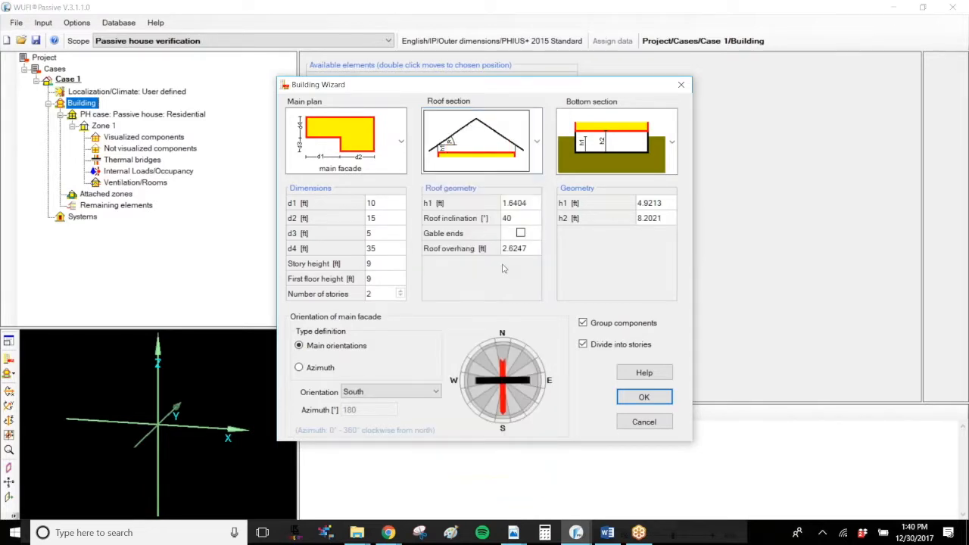
click(518, 204)
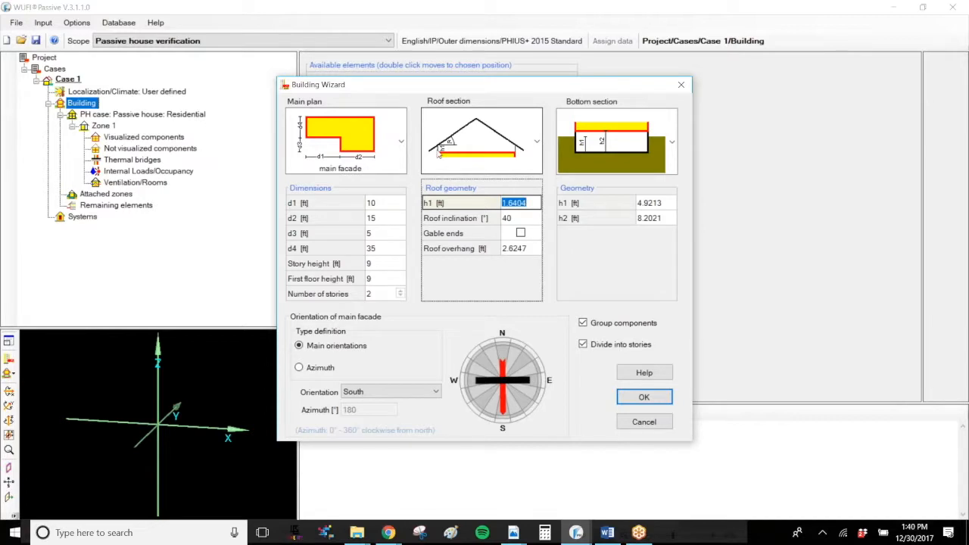
text(2)
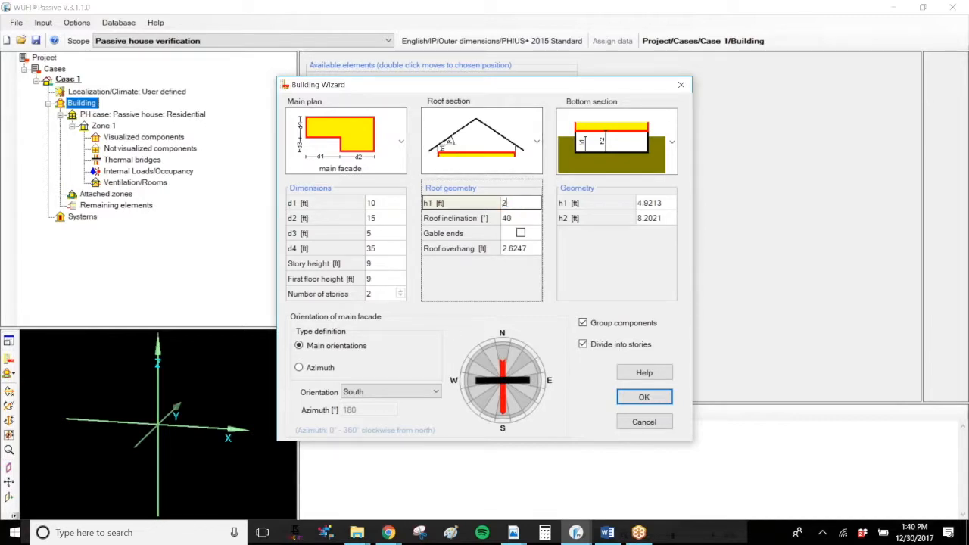
Enable gable ends for the roof and set the roof overhang to 3 ft
click(530, 219)
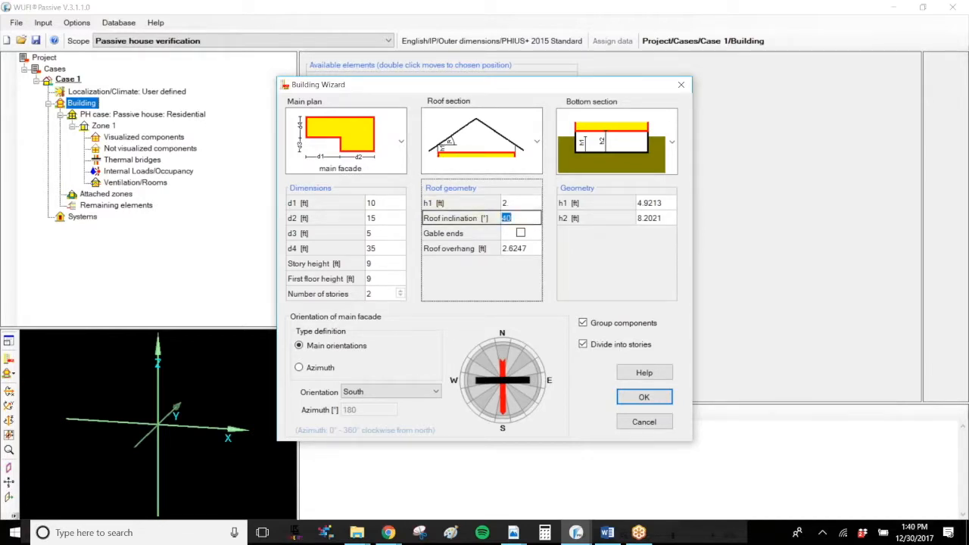
click(522, 235)
click(527, 250)
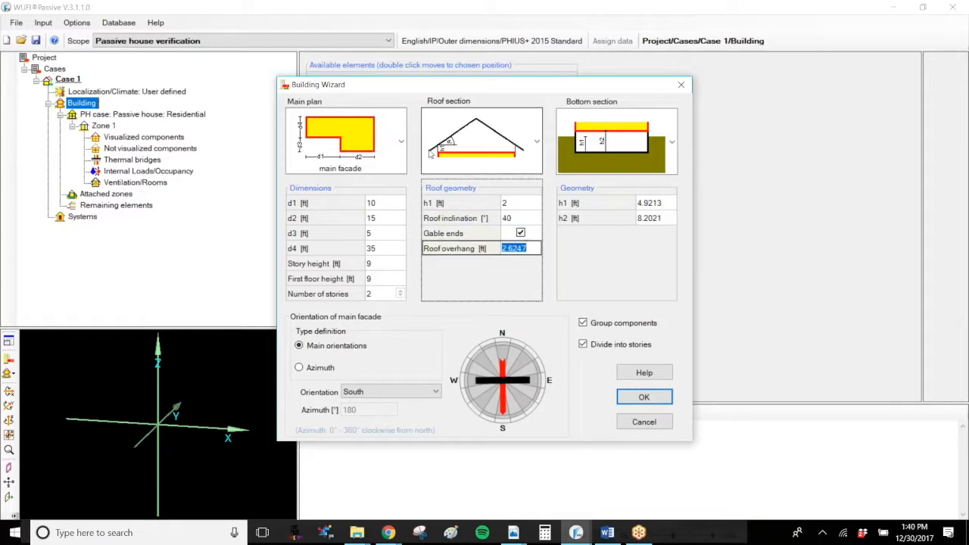
text(3)
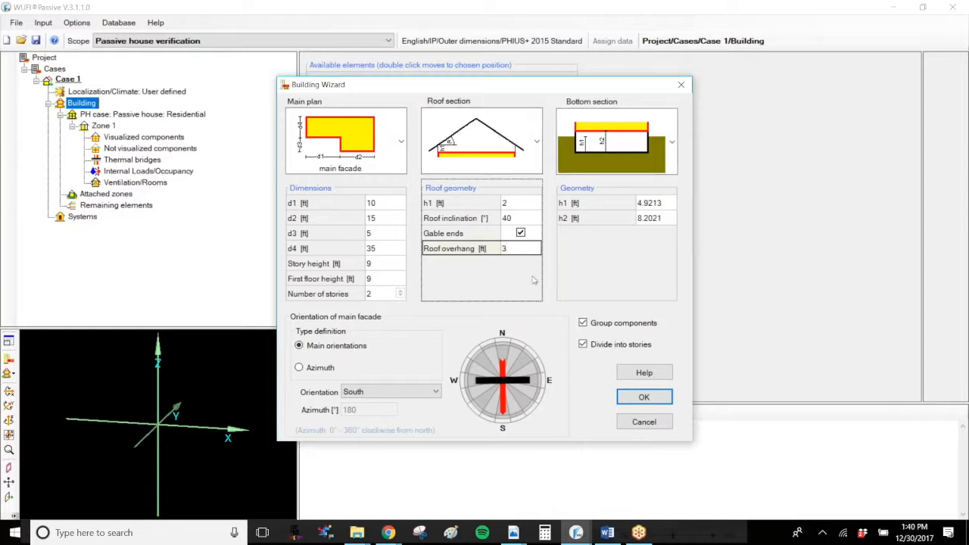
Set the bottom section to the type resting directly on the ground, without a basement
click(536, 142)
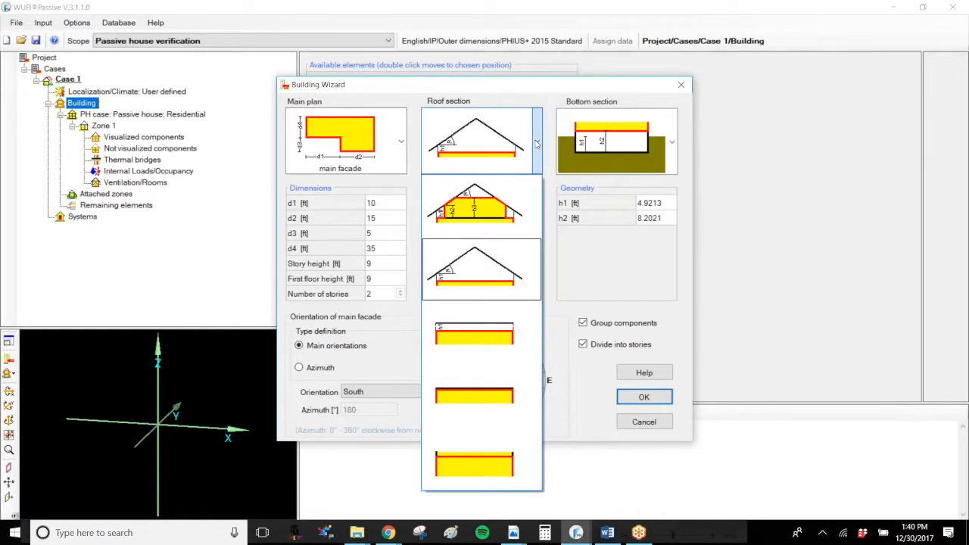
click(536, 142)
click(672, 143)
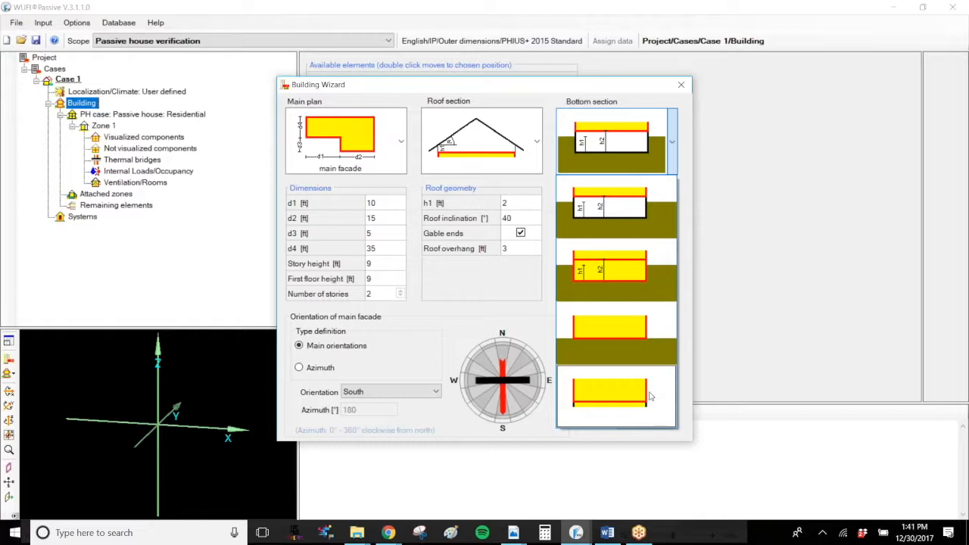
click(647, 327)
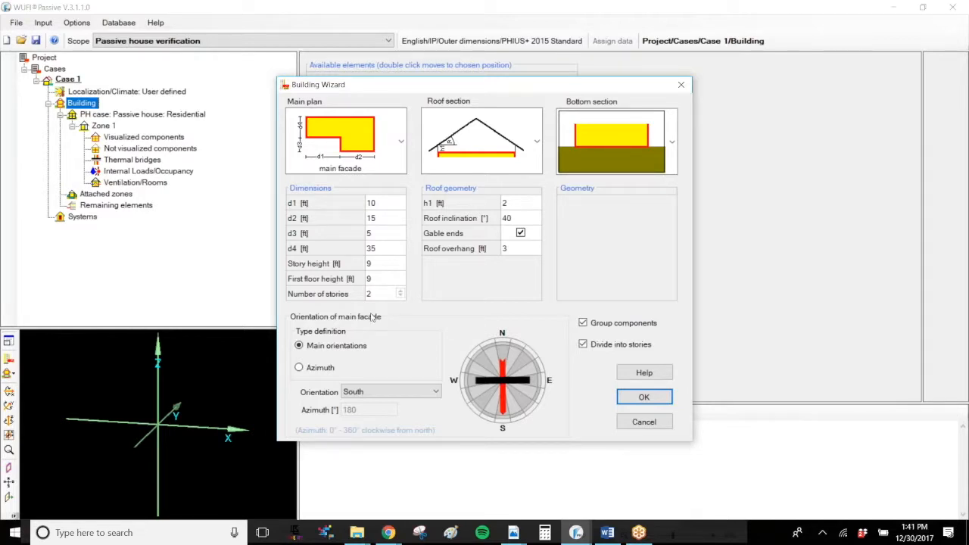
Set the main facade's orientation to East using the main orientations
click(398, 389)
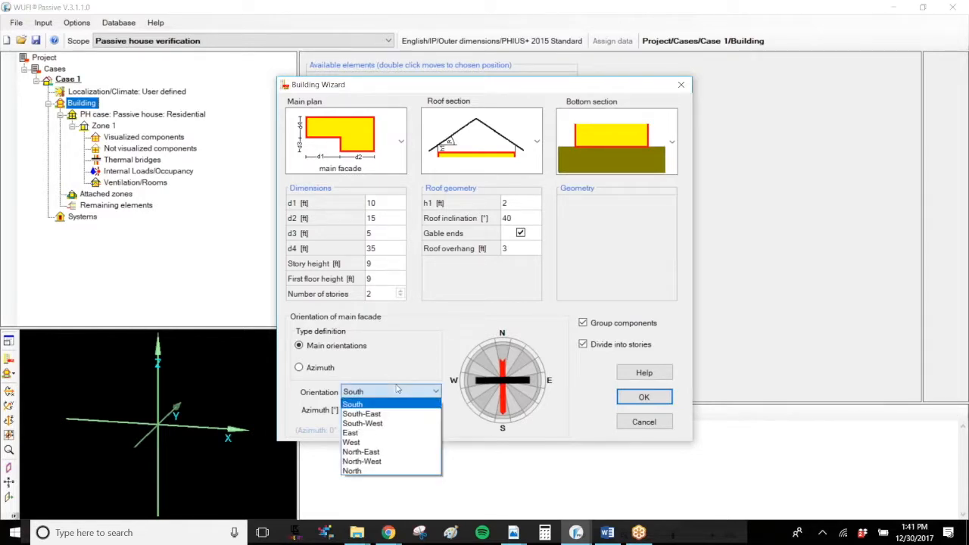
click(397, 388)
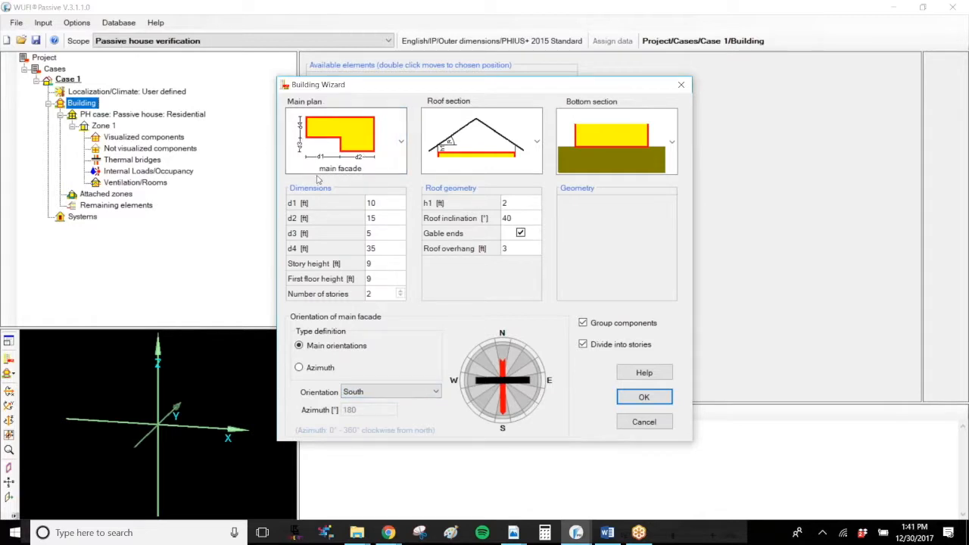
click(405, 394)
click(406, 393)
click(412, 394)
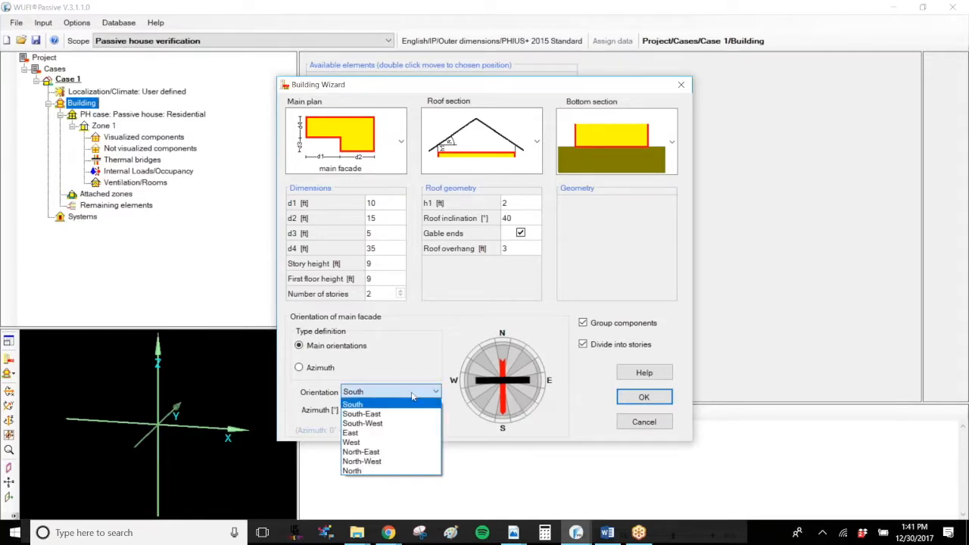
click(405, 433)
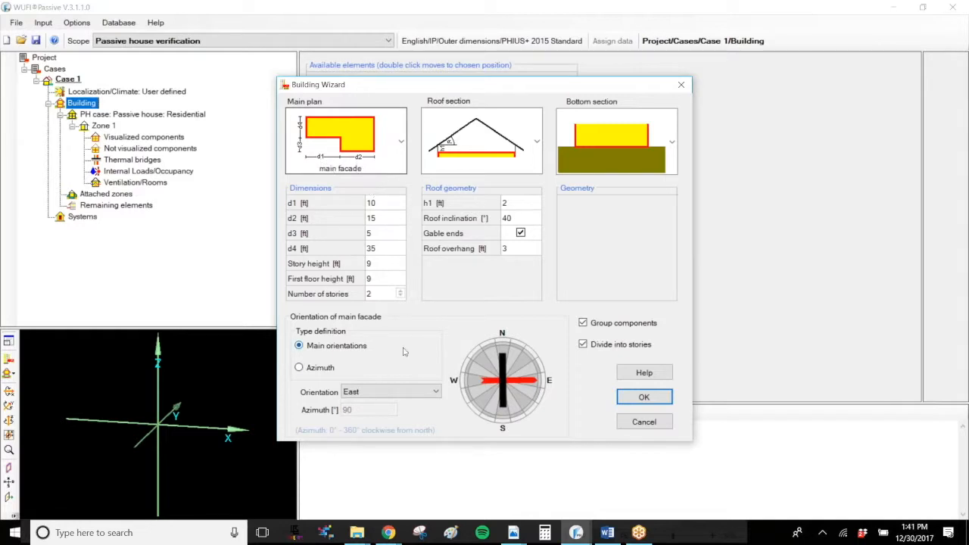
Define the main facade's orientation by azimuth and set it to 96°
click(321, 368)
double_click(348, 410)
text(96)
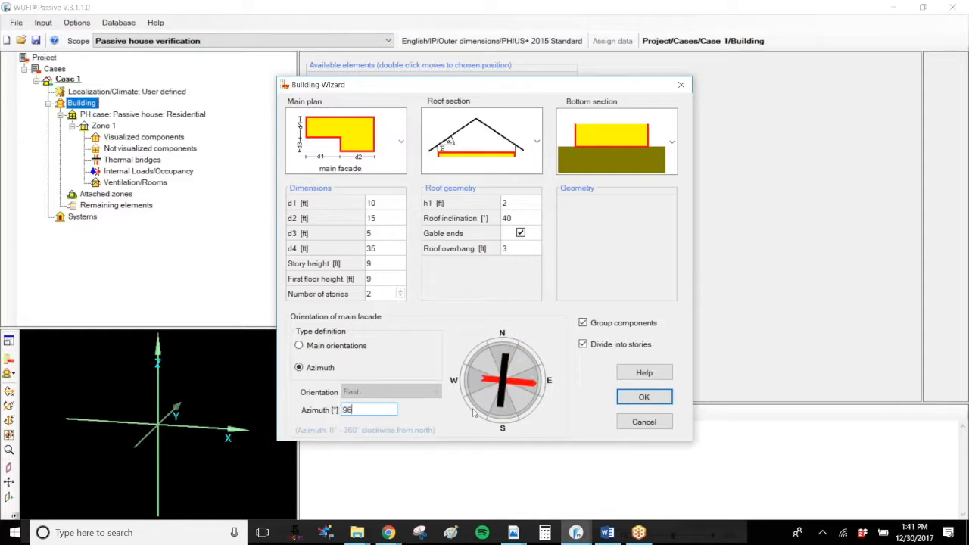
Define the facade by main orientation East, turn off dividing into stories, and generate the building with grouped components
click(333, 347)
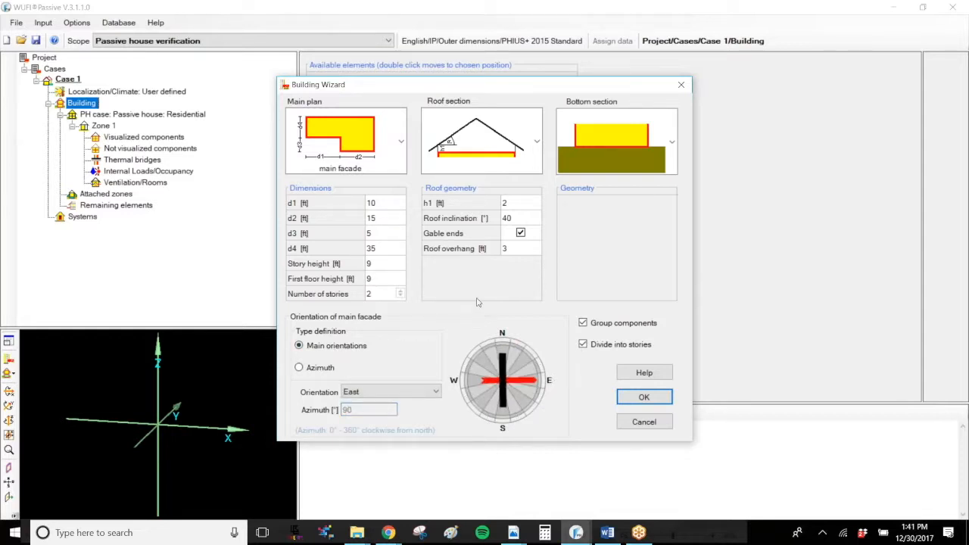
click(583, 324)
click(583, 346)
click(583, 345)
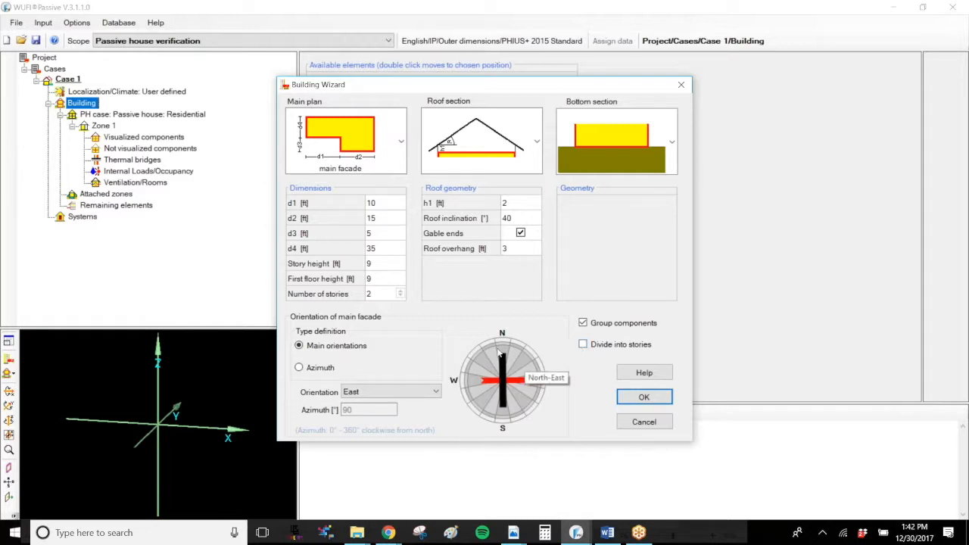
click(643, 399)
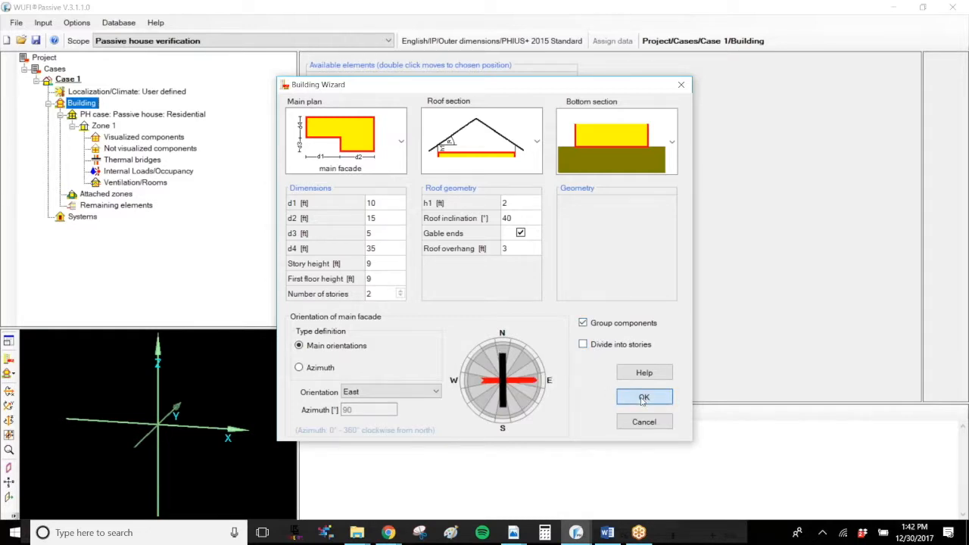
Examine the generated house from several sides in the 3D view
click(159, 358)
scroll(234, 411, down, 12)
scroll(236, 400, down, 10)
scroll(236, 400, down, 6)
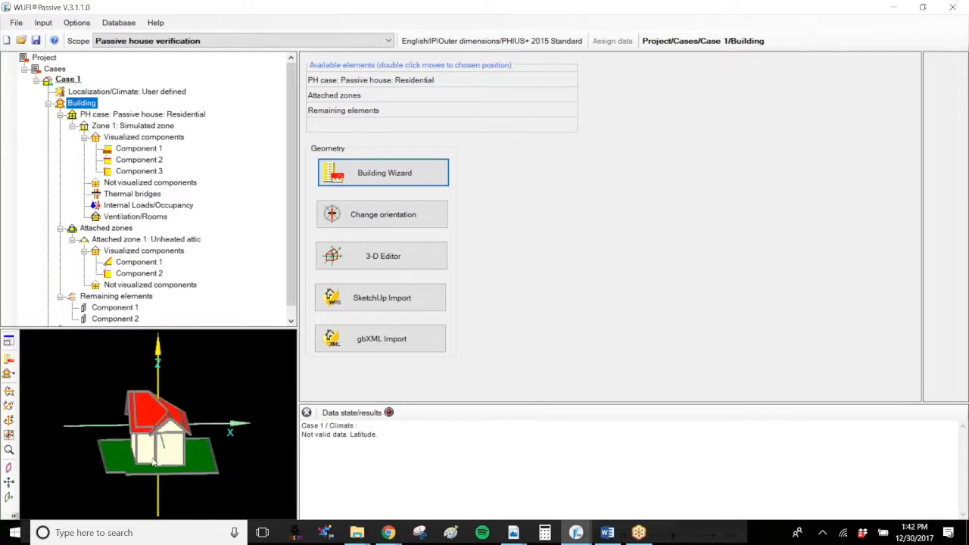
scroll(190, 454, down, 5)
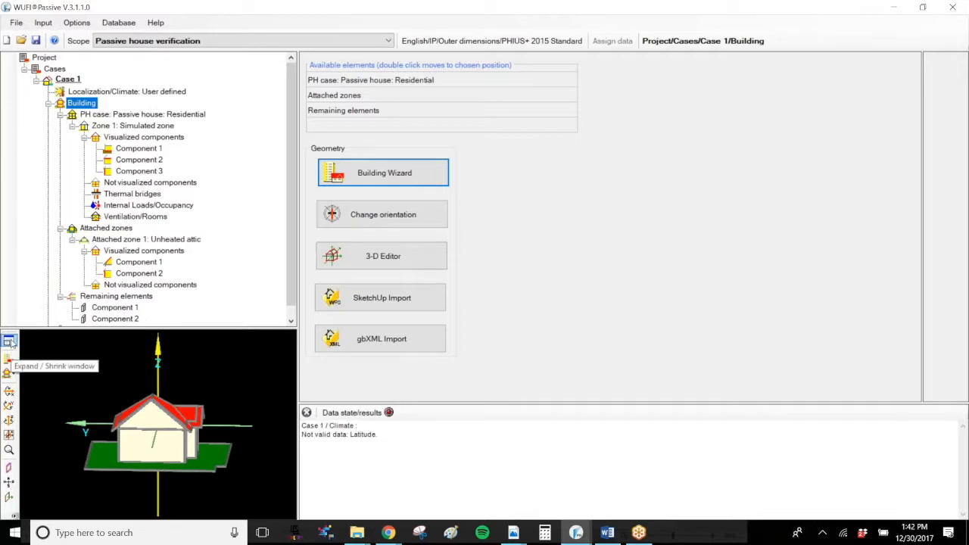
drag(239, 404, 227, 418)
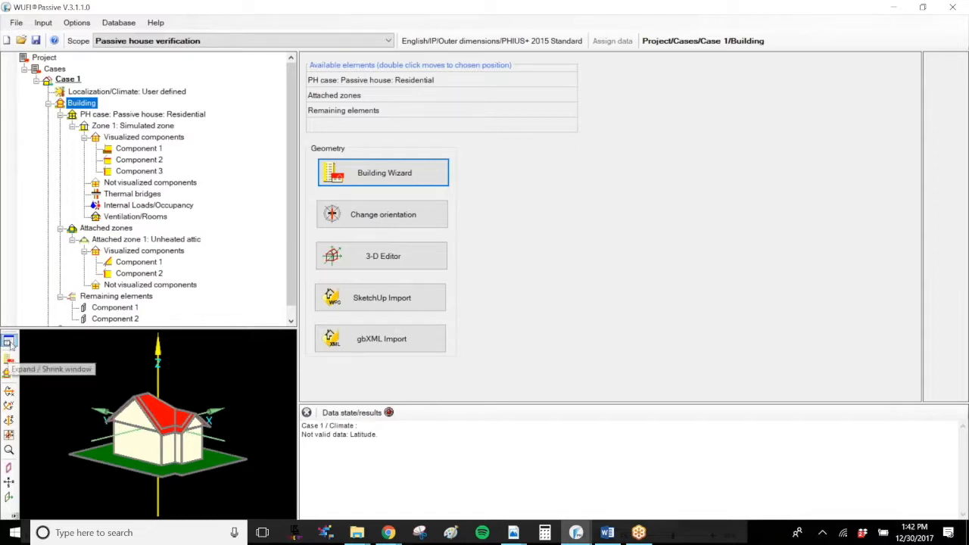
Open the component openings of the long gable-side wall from the enlarged 3D view and start a new opening
click(411, 254)
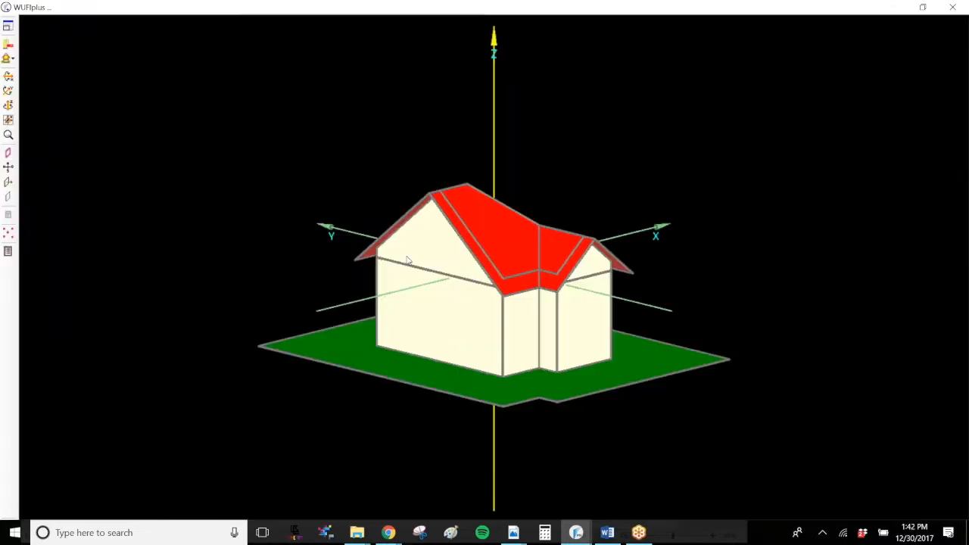
click(444, 317)
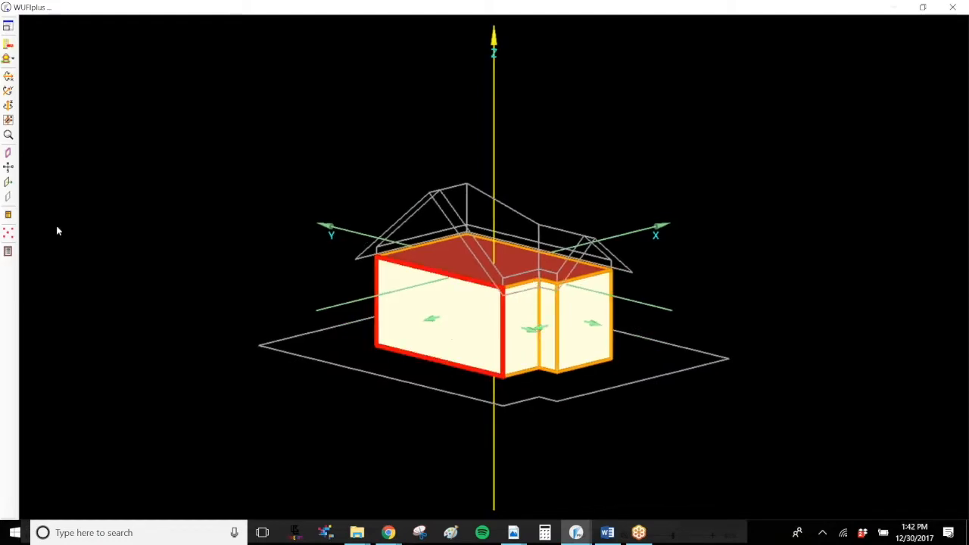
click(9, 216)
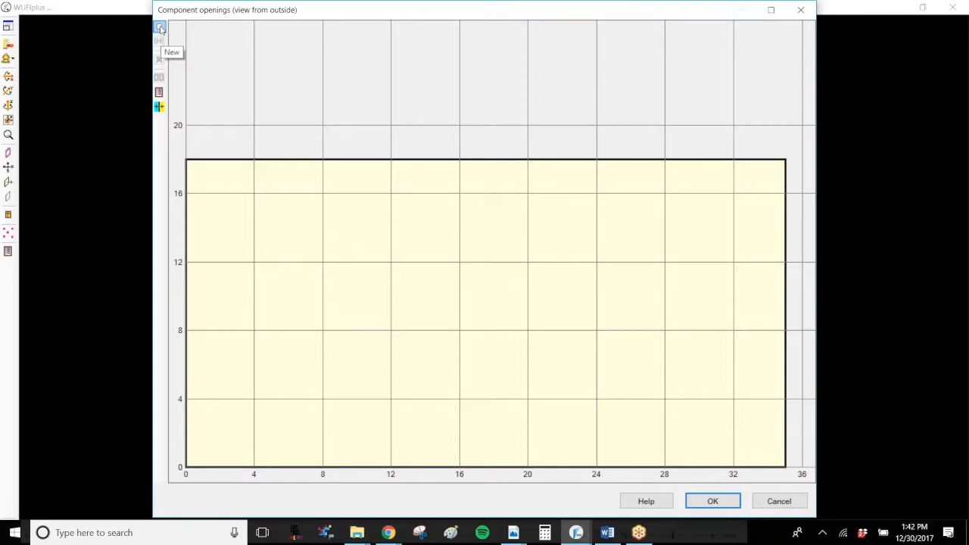
click(161, 28)
drag(449, 177, 564, 177)
Create a rectangular opening 3 ft wide and 5 ft high at X' 4, Y' 12, and move it to about X 4.6, Y 10.3
click(684, 244)
click(692, 258)
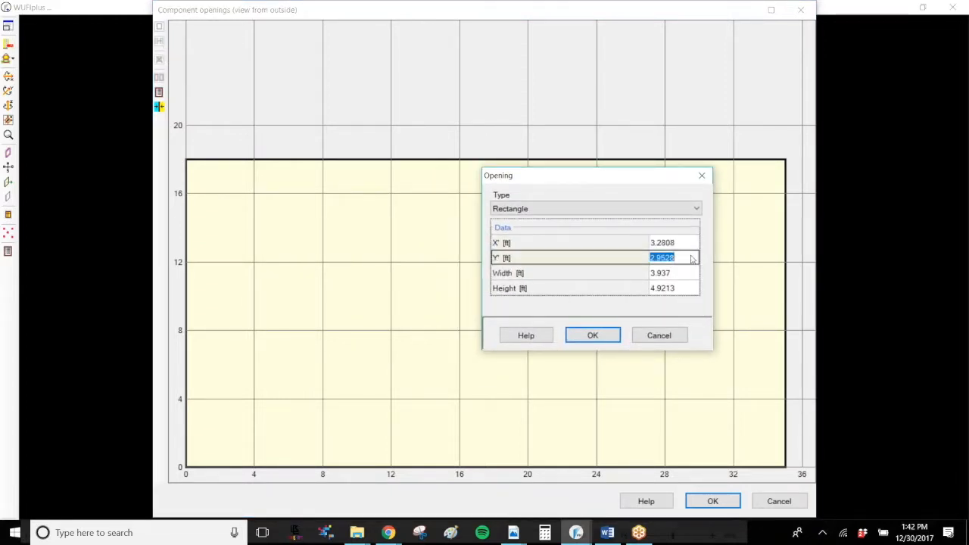
click(686, 271)
click(674, 244)
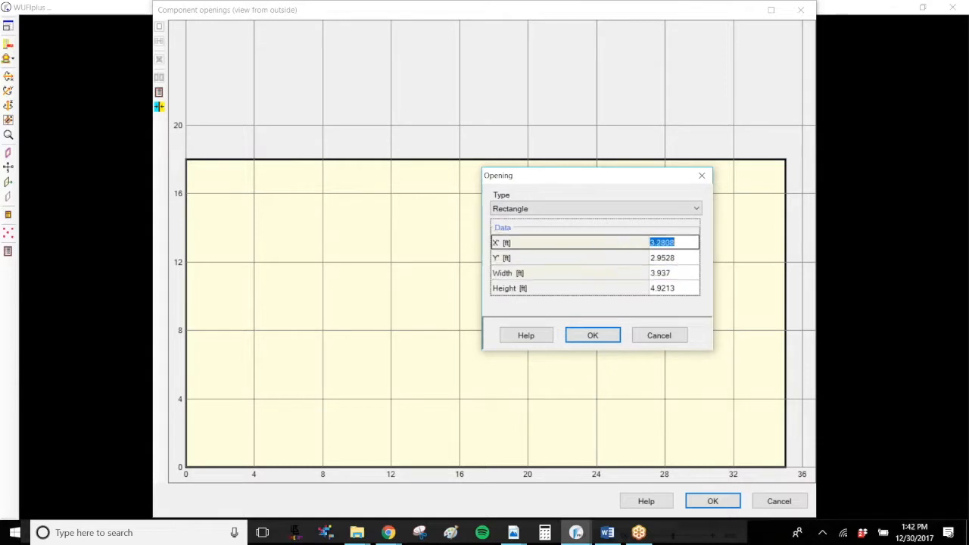
click(674, 260)
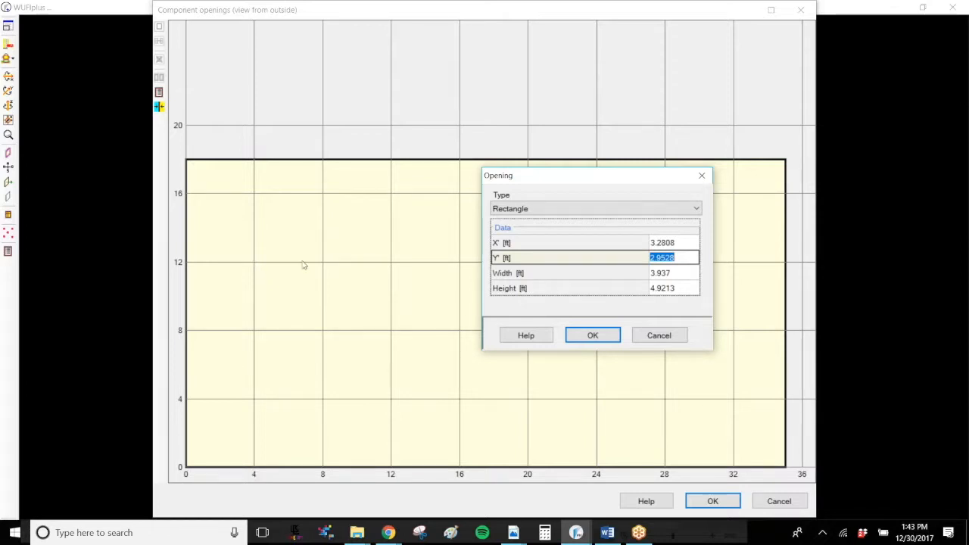
click(674, 243)
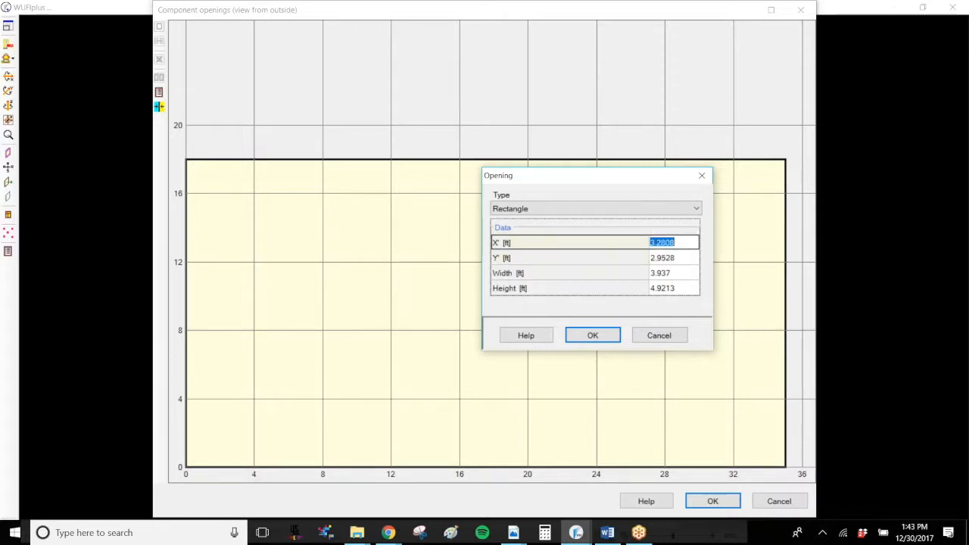
text(4)
key(Tab)
text(12)
key(Tab)
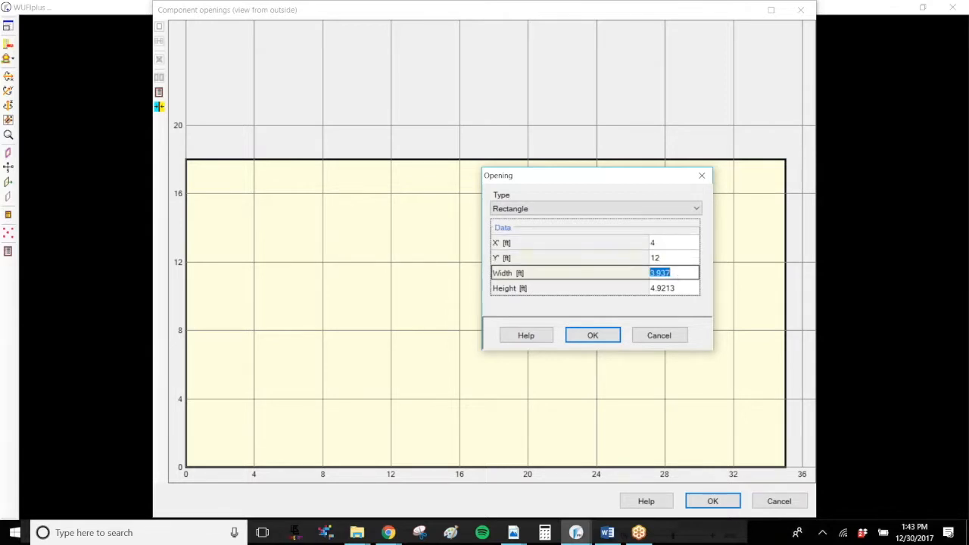
text(3)
key(Tab)
text(3)
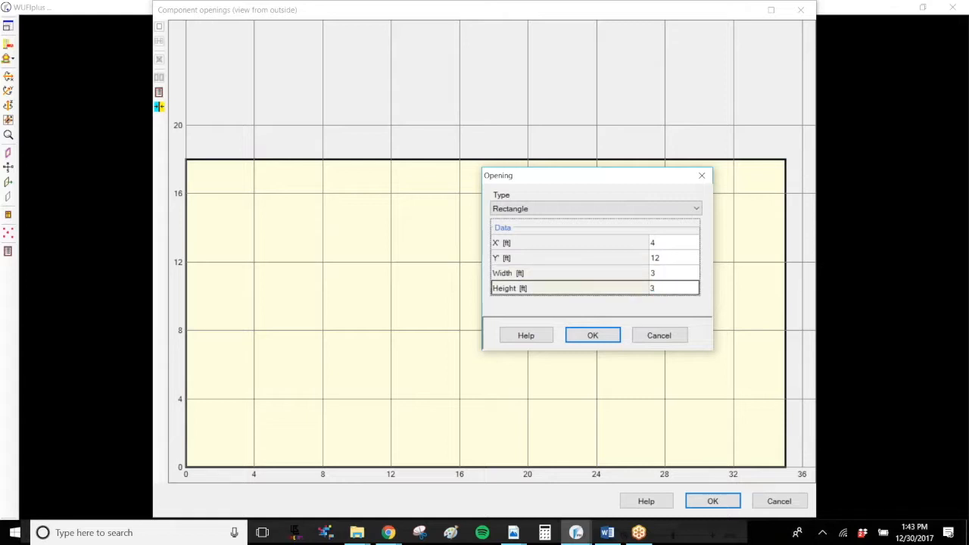
click(616, 338)
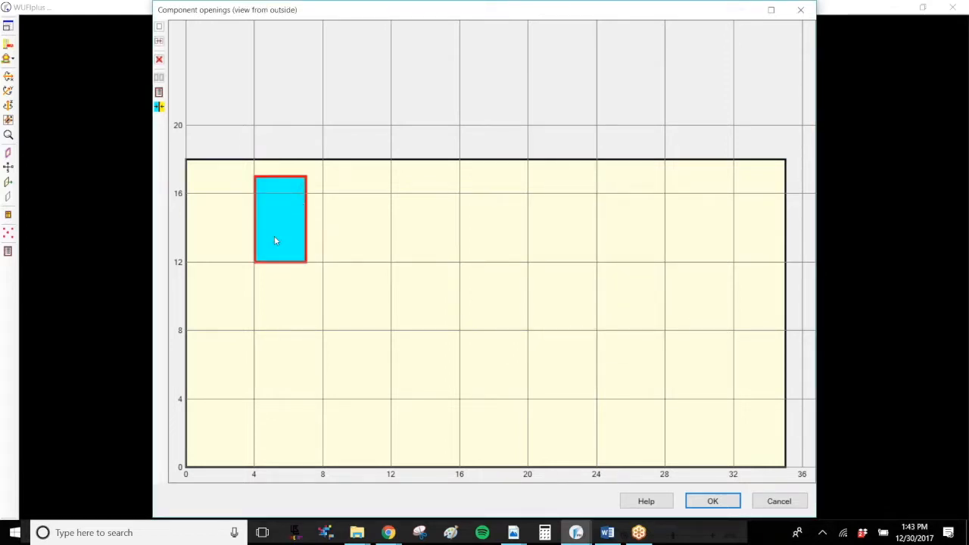
drag(280, 240, 298, 273)
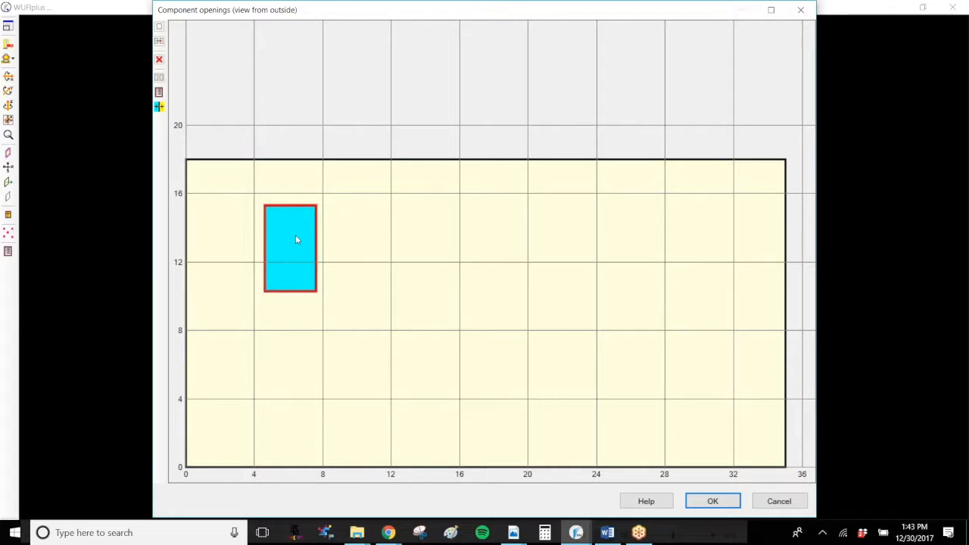
Try to copy the opening four times with a dX' vector of 1 ft
right_click(300, 250)
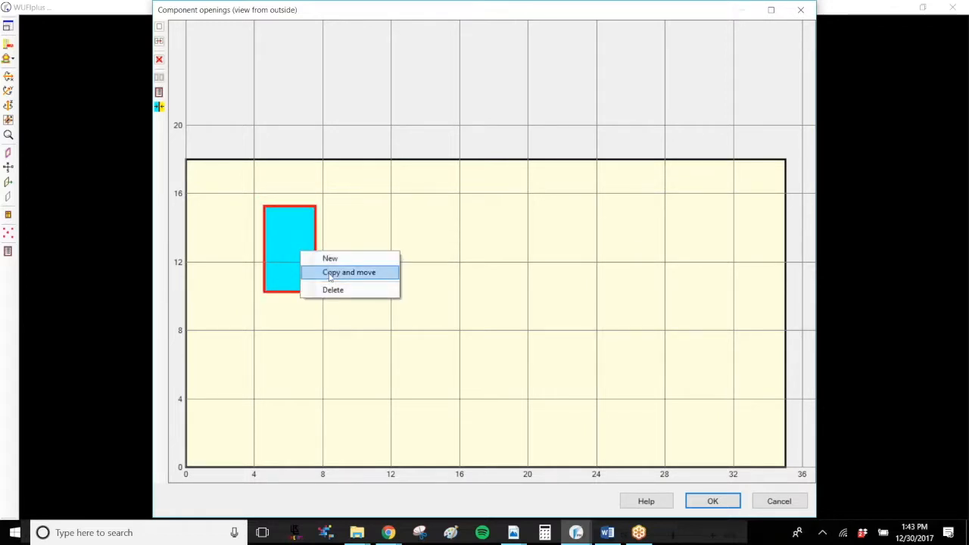
click(330, 272)
click(432, 264)
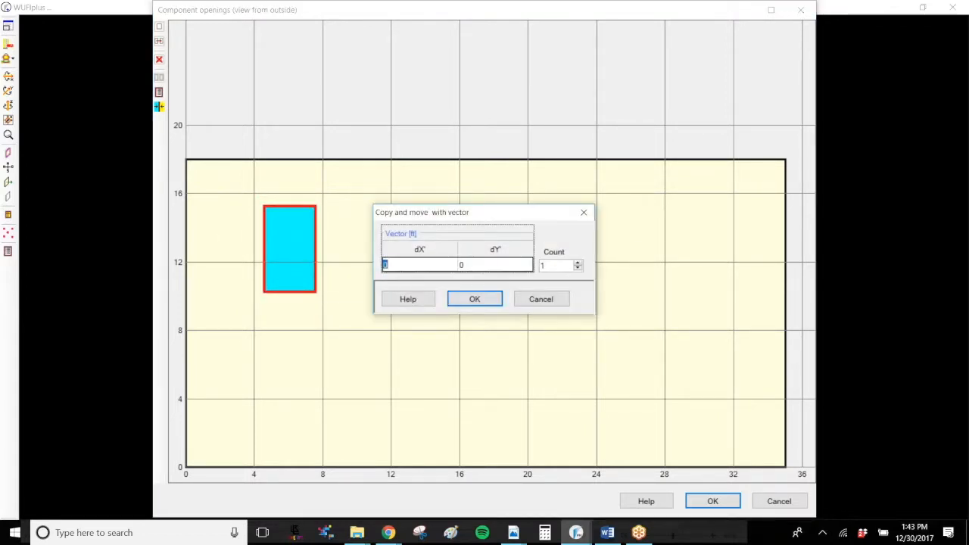
click(578, 263)
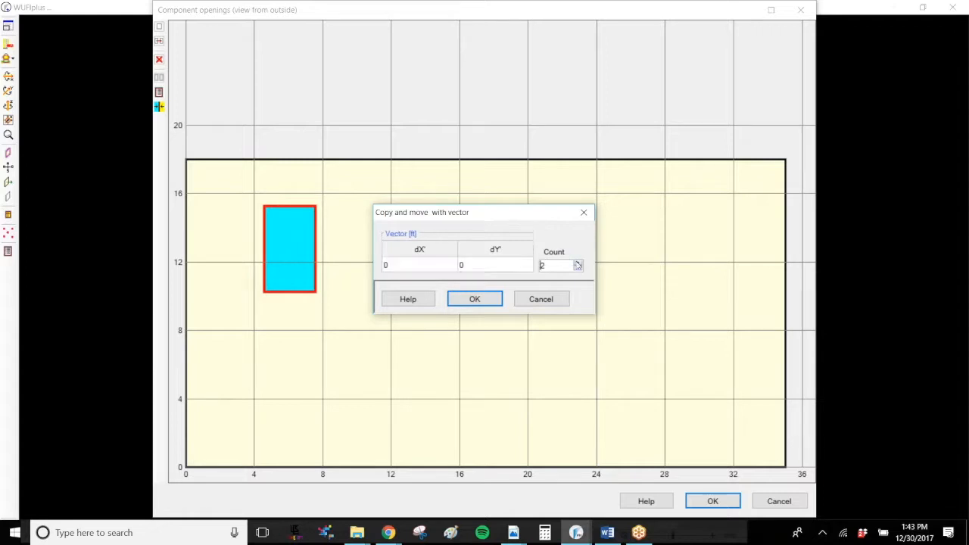
click(430, 265)
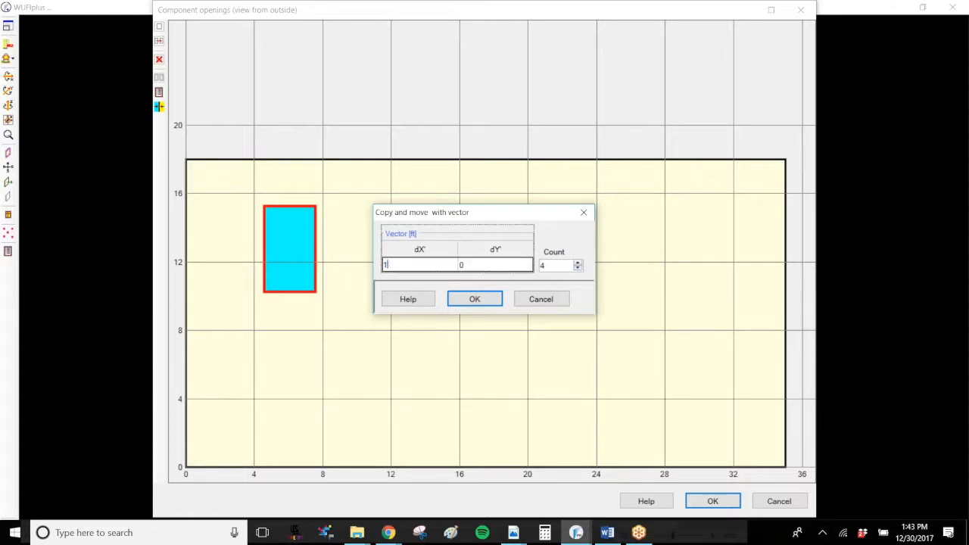
click(496, 300)
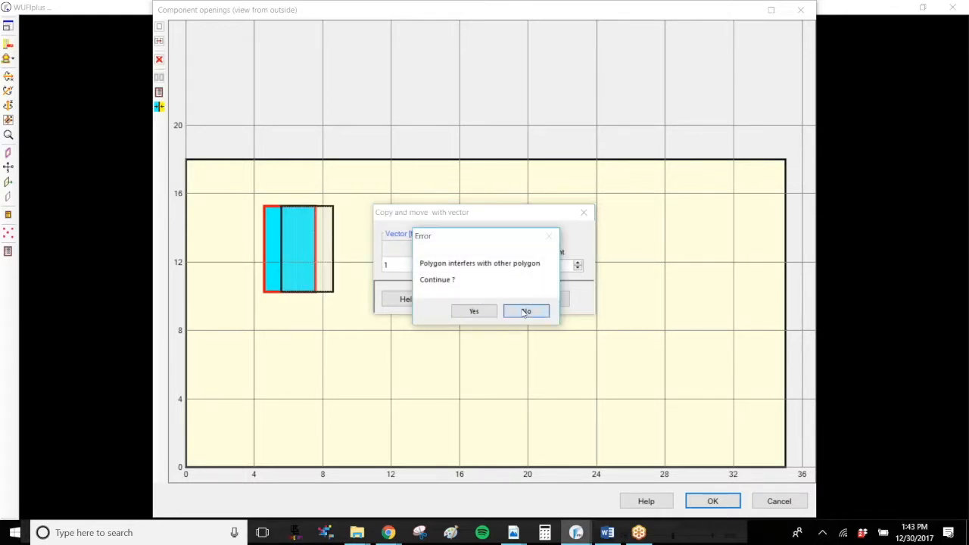
click(526, 311)
Copy the opening four times along the wall with a dX' vector of 4 ft
right_click(283, 261)
click(310, 283)
click(417, 268)
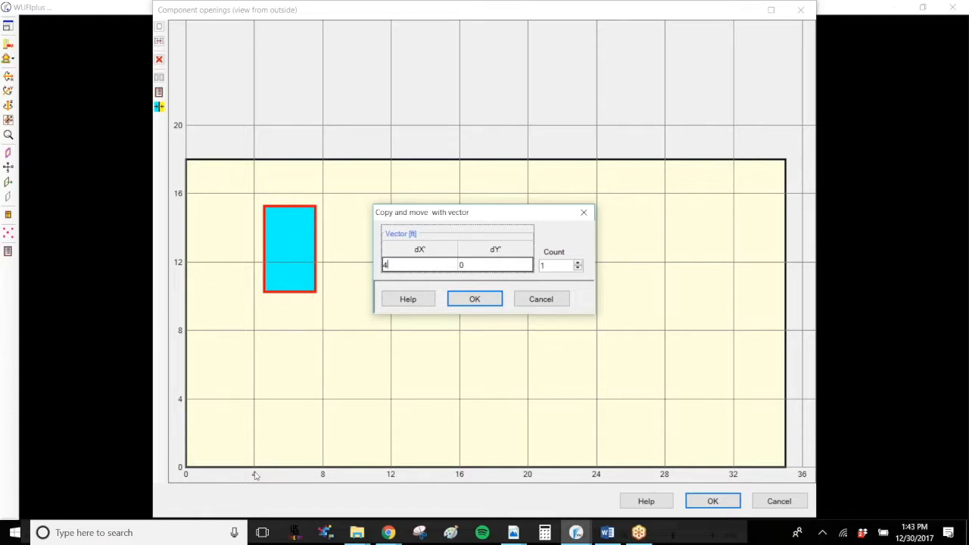
click(579, 262)
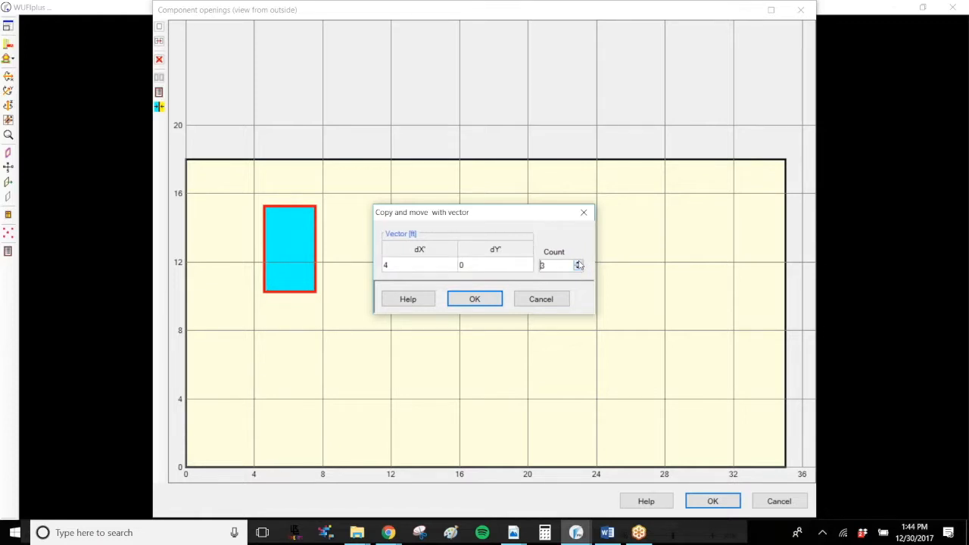
click(475, 299)
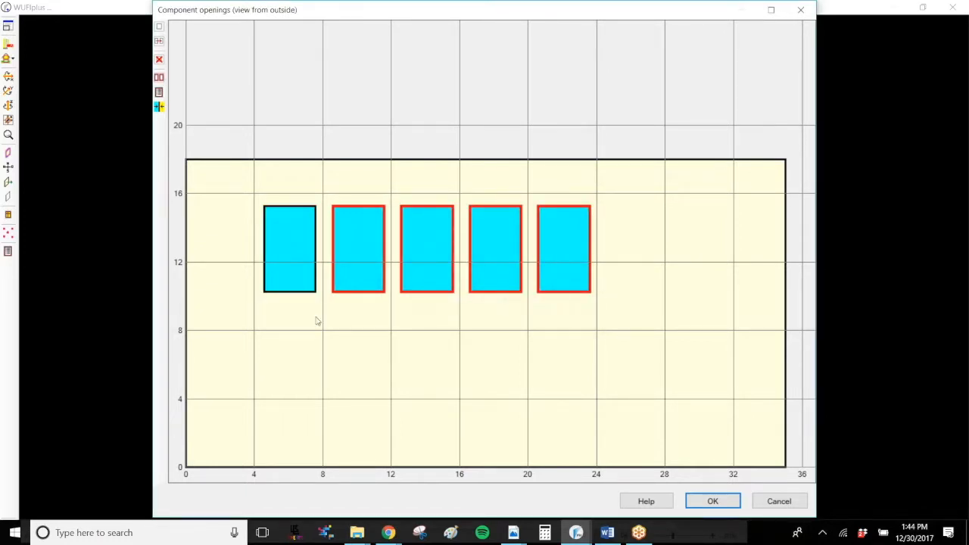
Select each of the five openings individually and clear the selection
click(635, 278)
click(309, 257)
click(351, 251)
click(452, 254)
click(511, 247)
click(559, 244)
click(624, 315)
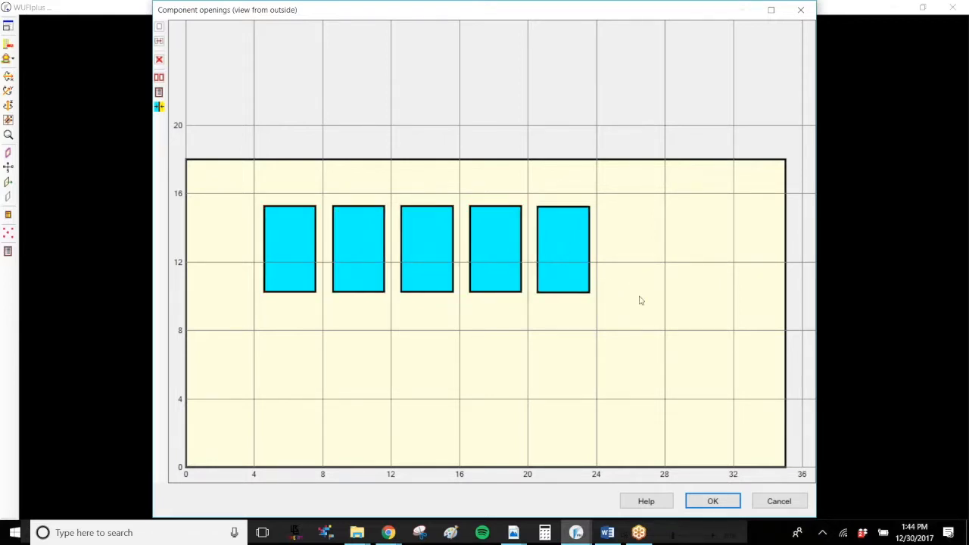
Move the second opening below the first (about X 4.5, Y 4.4) and the fifth below the third (about X 12.9, Y 4.5)
drag(360, 254, 291, 354)
mouse_move(427, 266)
mouse_down()
mouse_move(435, 310)
mouse_move(428, 264)
mouse_up()
drag(540, 256, 418, 361)
click(638, 376)
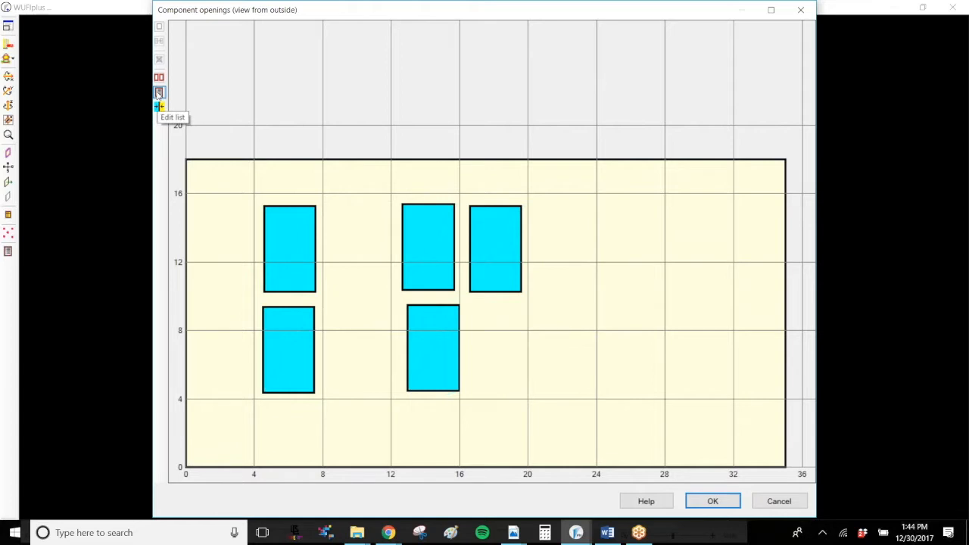
Open the edit list of the wall's openings and go through the current and change-to values of each row
click(159, 92)
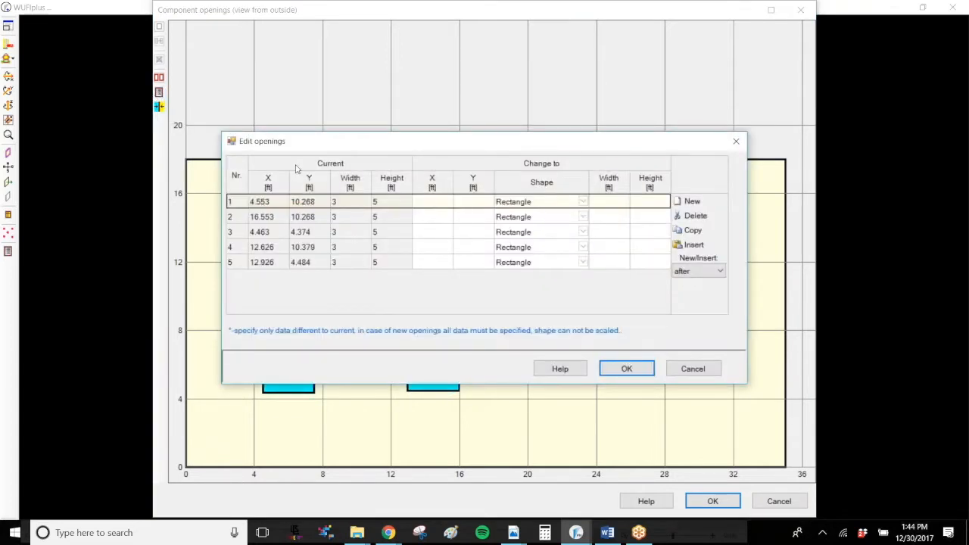
click(277, 233)
click(280, 262)
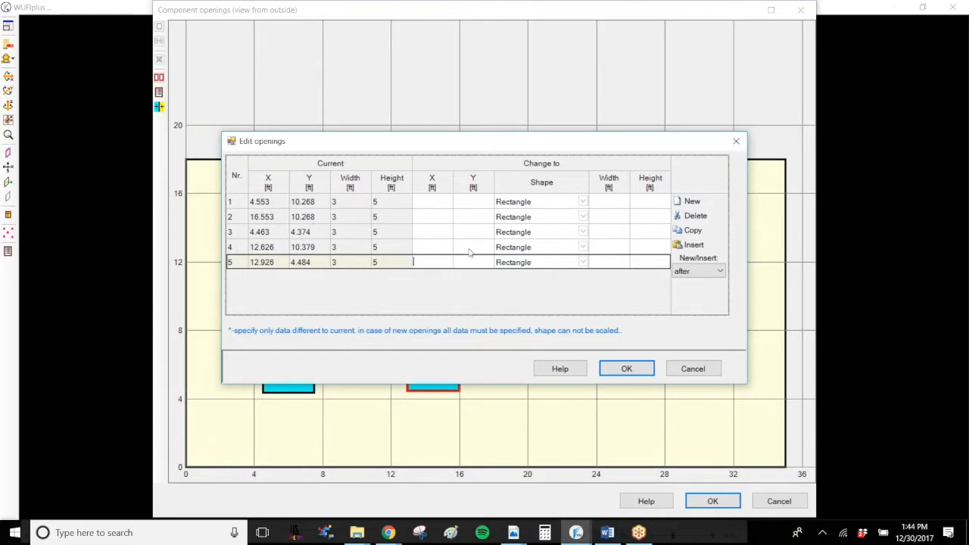
click(444, 206)
key(Down)
key(Down)
key(Down)
key(Down)
Move the edit list clear of the wall drawing and match the first four rows to their openings
drag(457, 151, 416, 13)
click(265, 70)
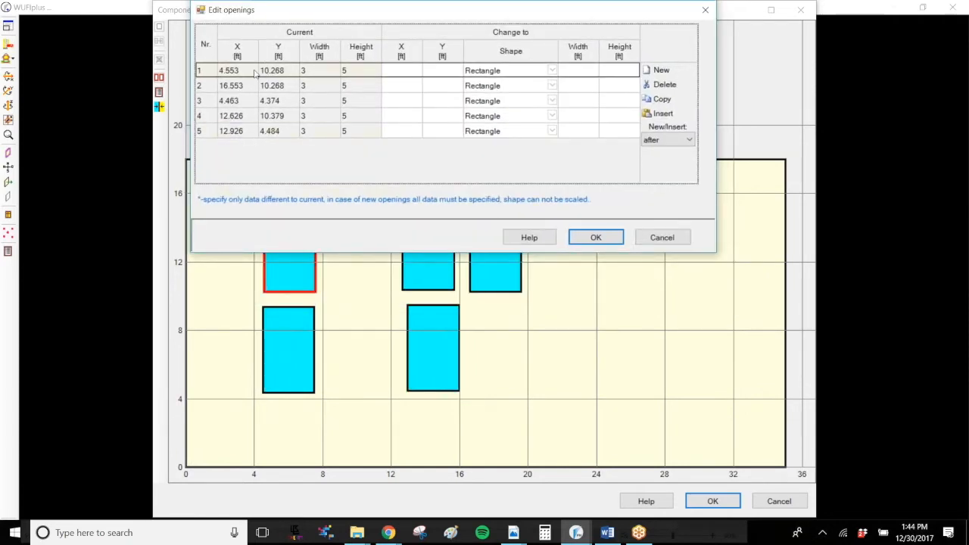
click(250, 85)
click(236, 100)
click(291, 117)
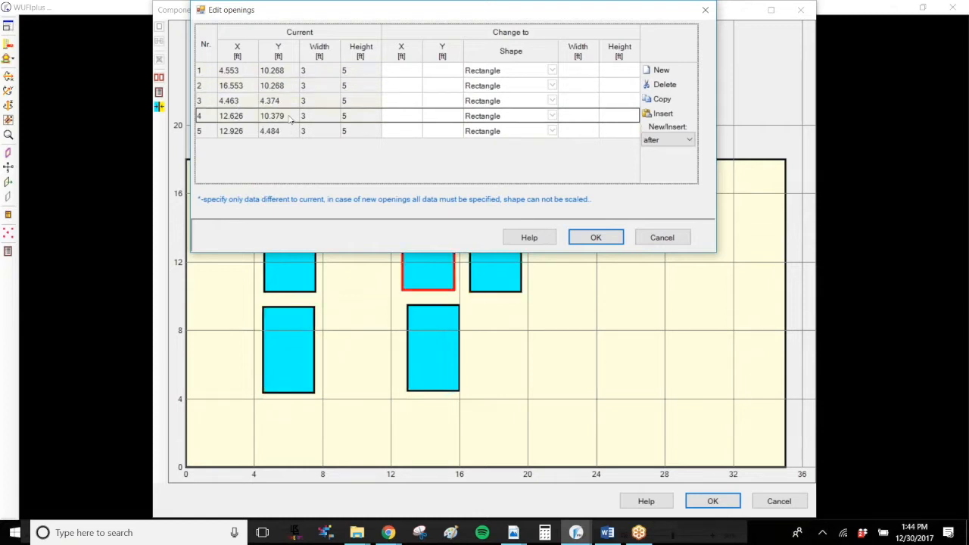
Set opening 5's X position to 24 ft and its width to 6 ft, and apply the openings to the wall
click(242, 134)
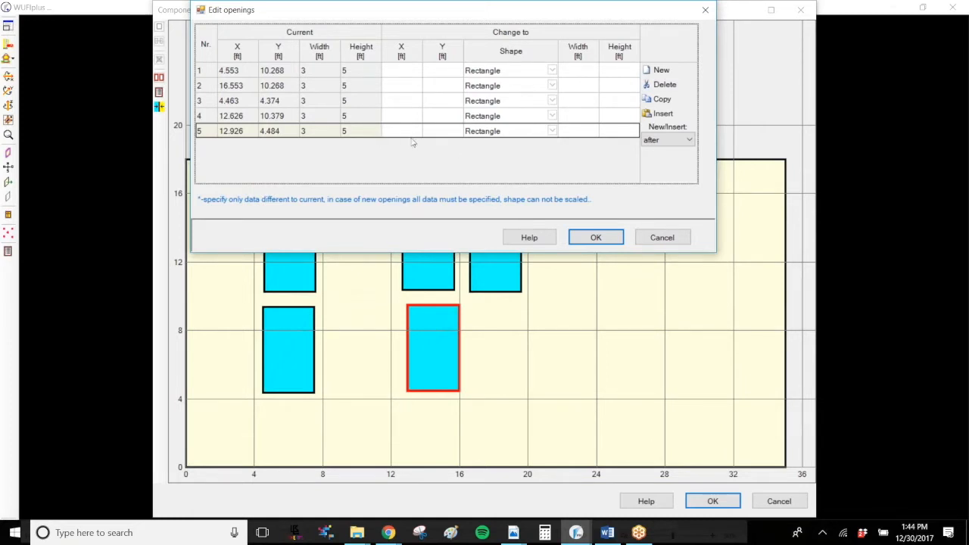
click(564, 131)
click(607, 238)
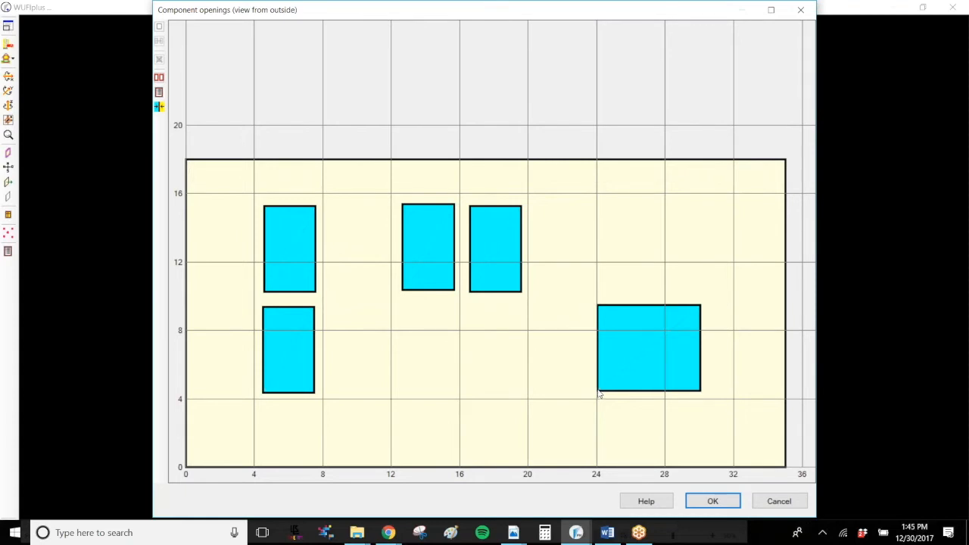
click(720, 502)
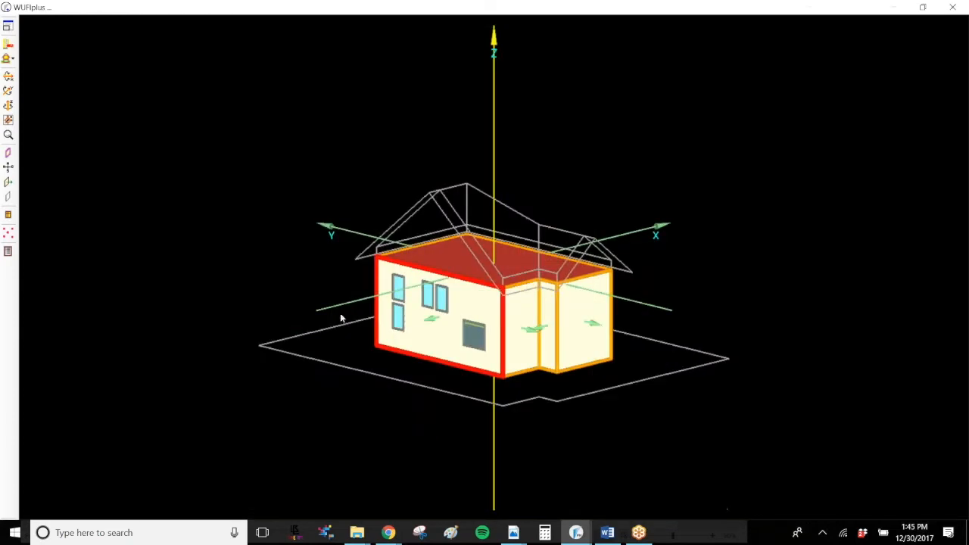
Show the compass directions on the building model and shrink the enlarged 3D view back
click(9, 168)
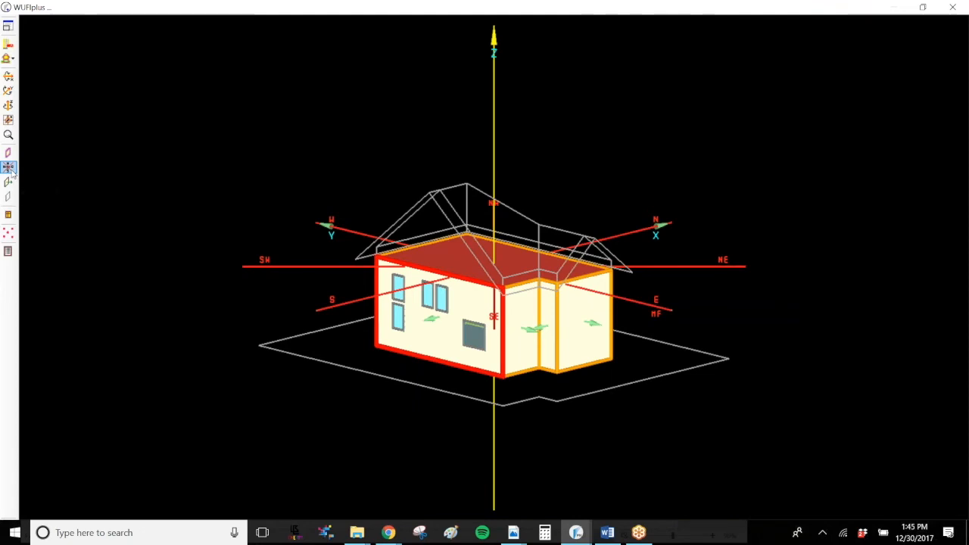
drag(640, 332, 668, 289)
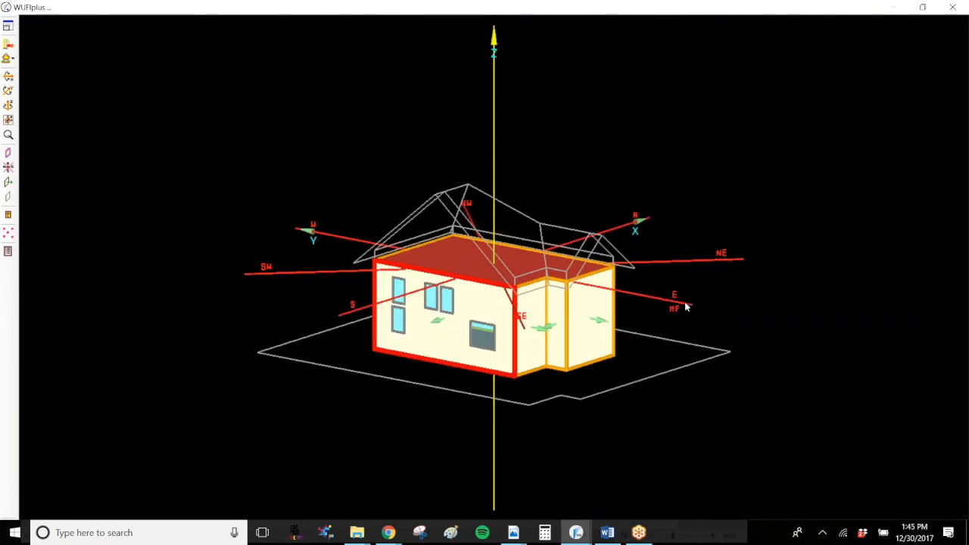
click(6, 27)
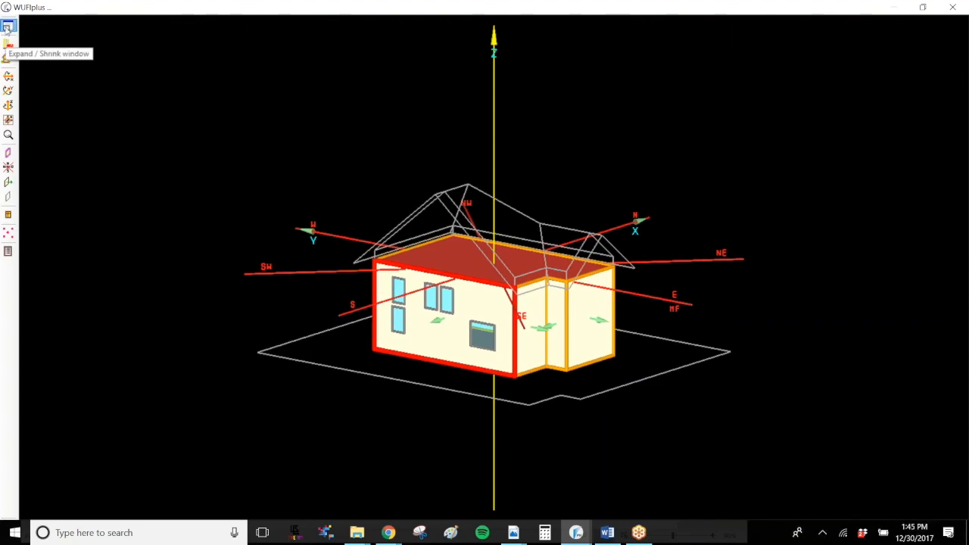